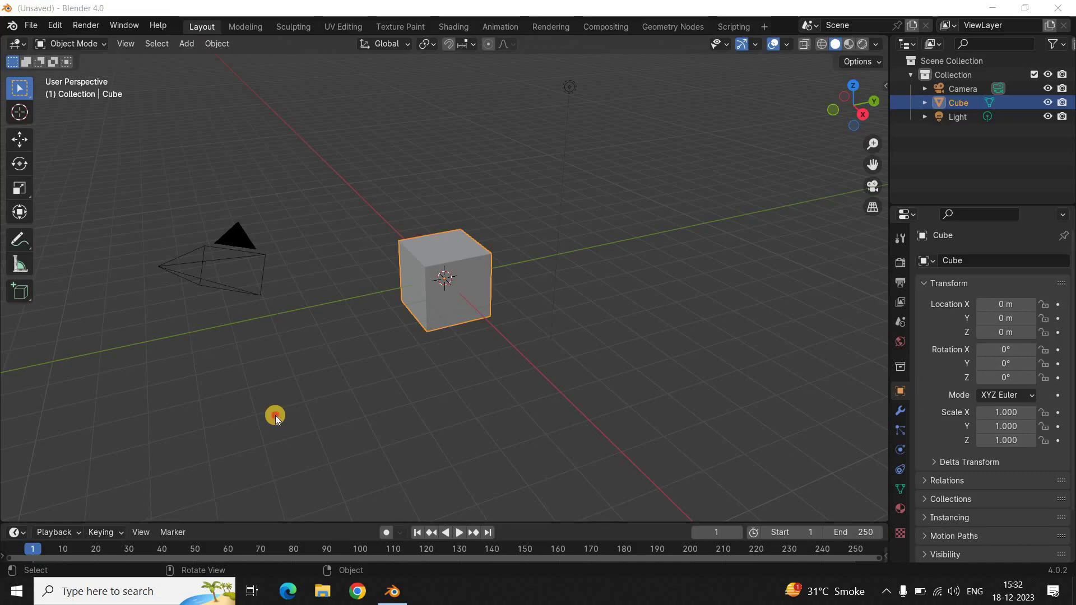
Delete the default cube from the scene
{"action": "left_click", "coordinate": [276, 415]}
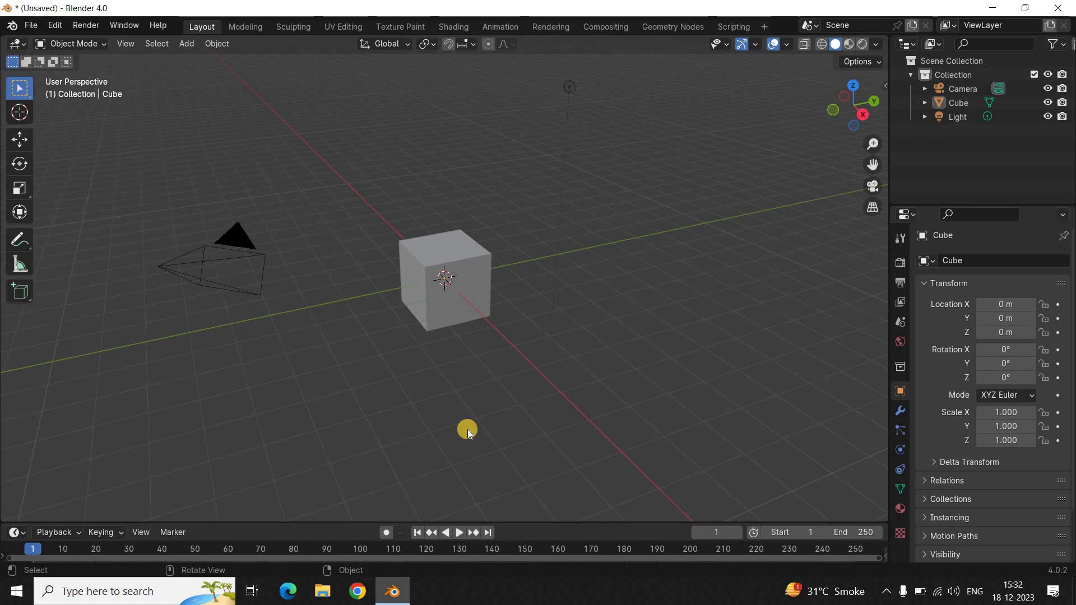
{"action": "left_click", "coordinate": [461, 259]}
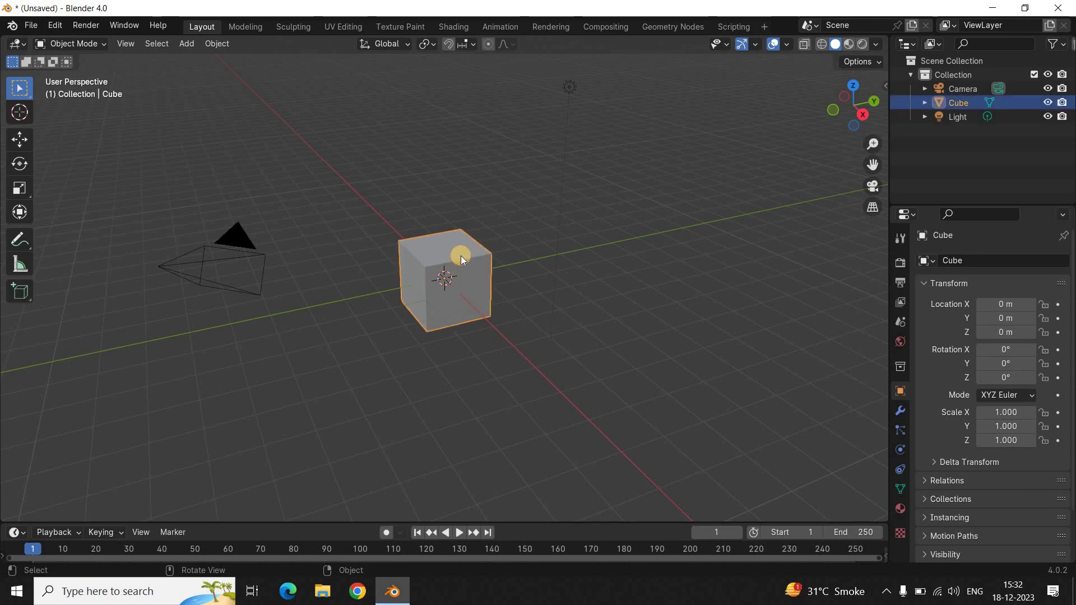
{"action": "key", "text": "Delete"}
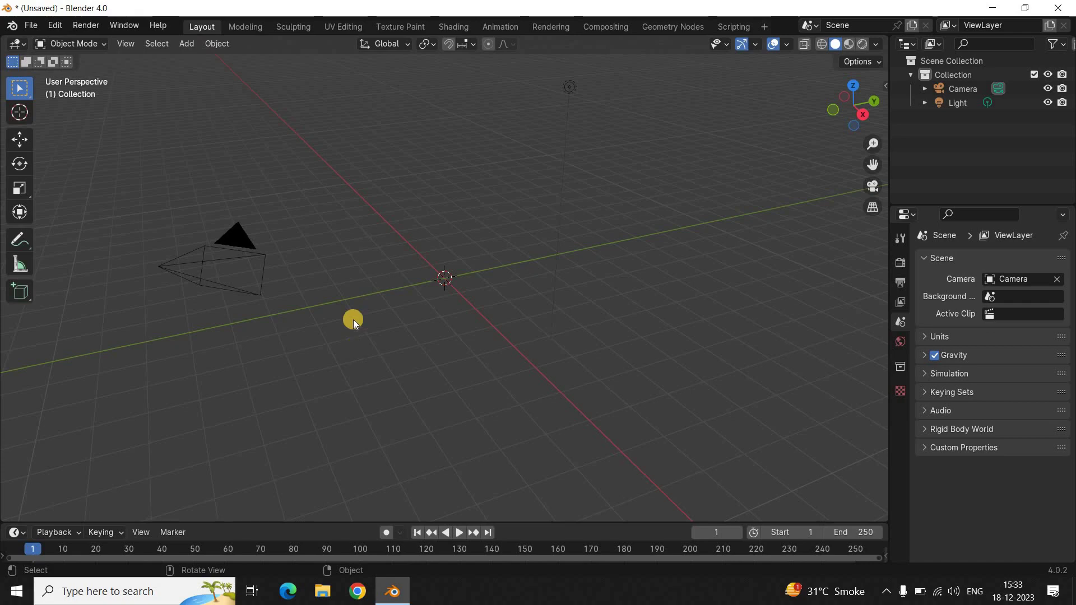
Add a torus mesh to the scene at the world origin
{"action": "left_click", "coordinate": [188, 43]}
{"action": "mouse_move", "coordinate": [192, 59]}
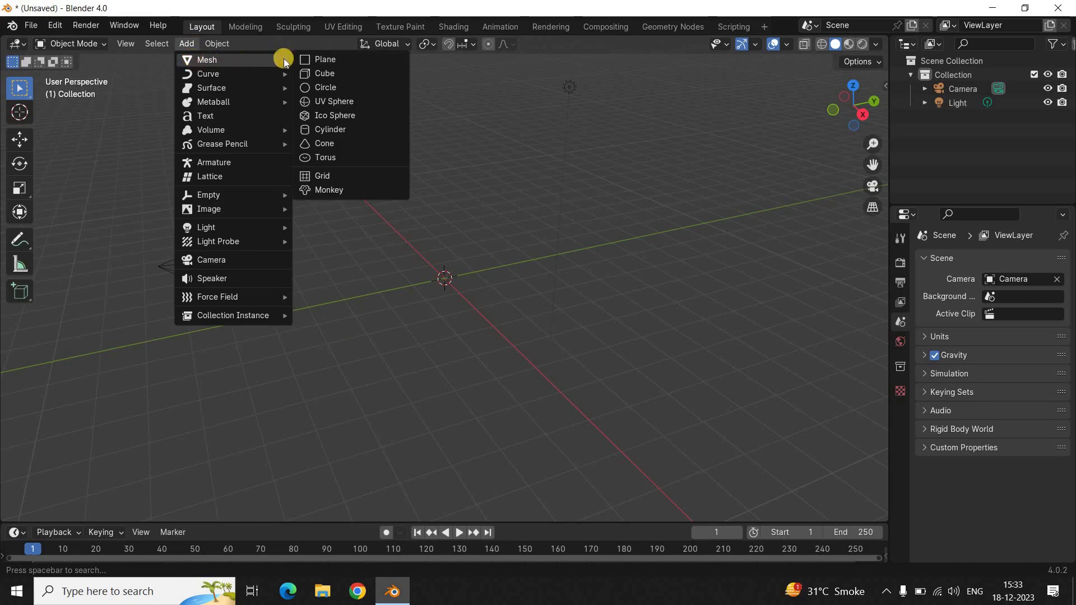
{"action": "left_click", "coordinate": [378, 162]}
{"action": "scroll", "coordinate": [356, 384], "scroll_direction": "up", "scroll_amount": 6}
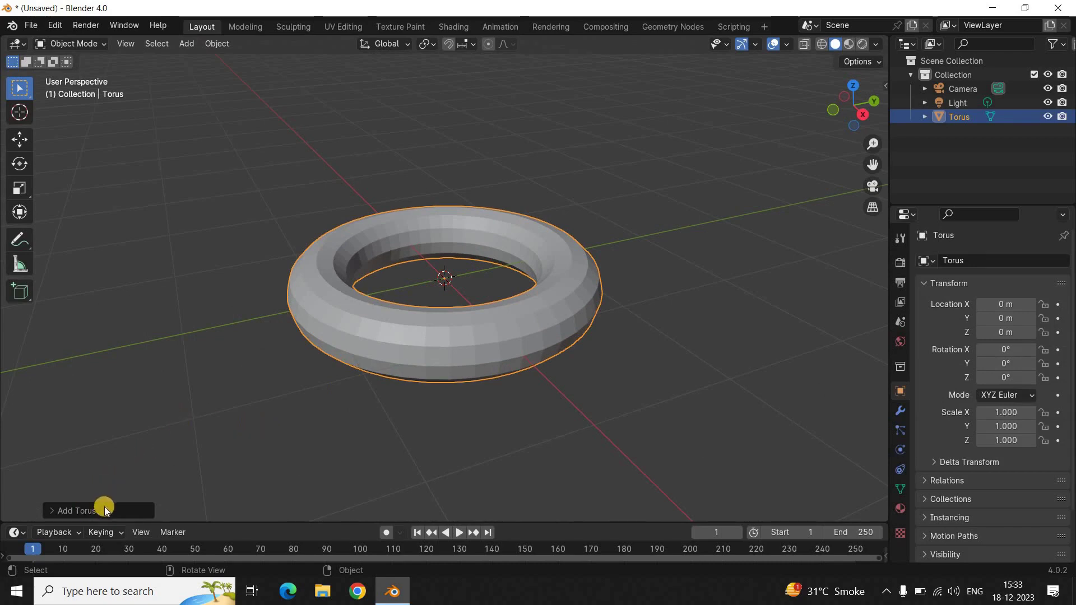
Set the new torus's major segments to 32
{"action": "left_click", "coordinate": [76, 510]}
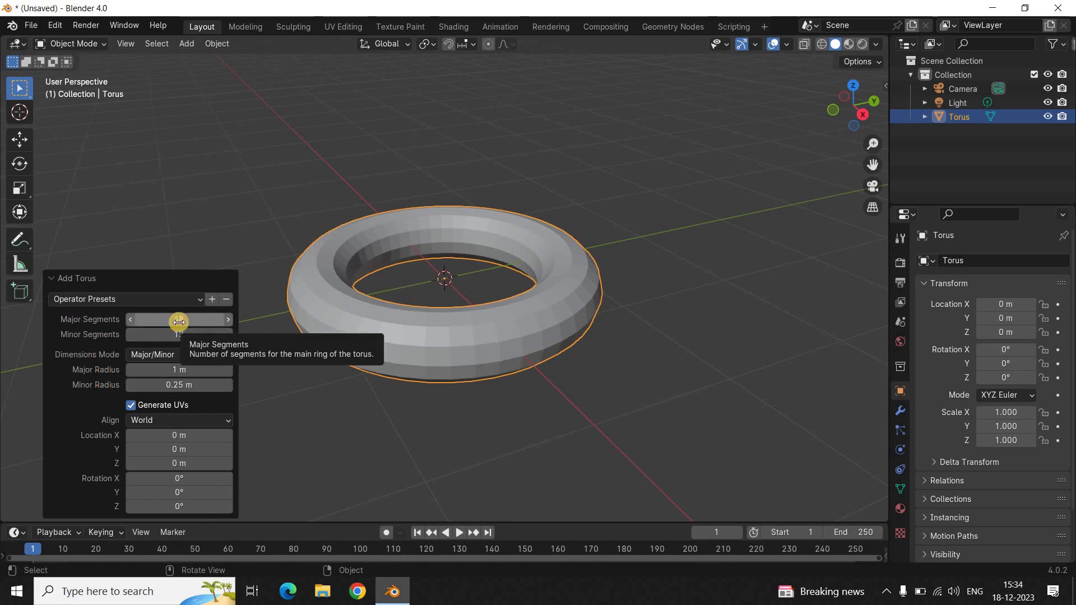
{"action": "left_click", "coordinate": [130, 319]}
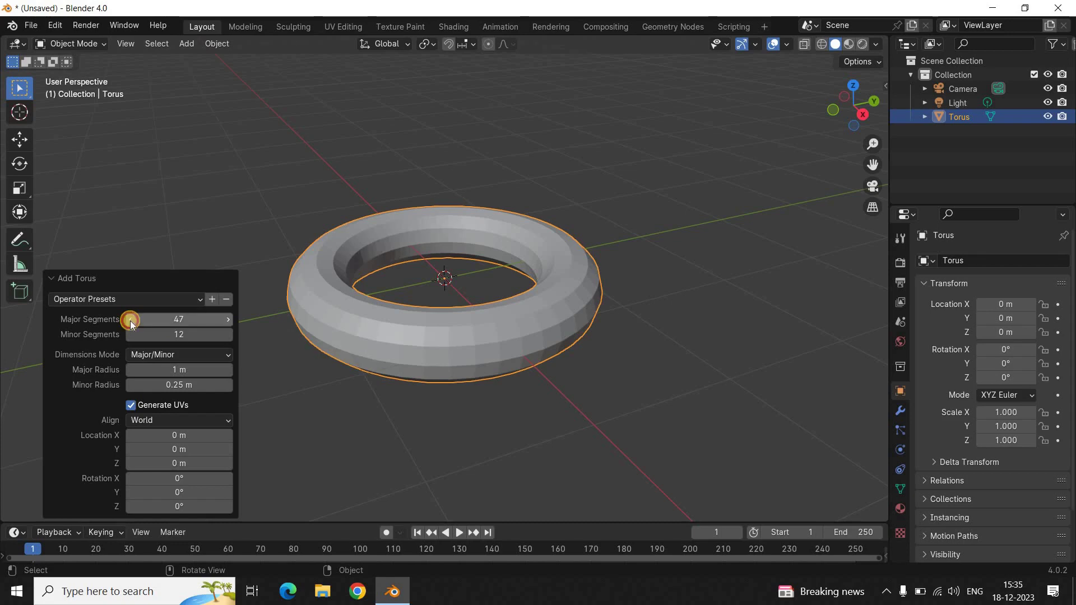
{"action": "left_click", "coordinate": [131, 319]}
{"action": "left_click", "coordinate": [131, 319]}
{"action": "left_click", "coordinate": [130, 319]}
{"action": "left_click", "coordinate": [130, 319]}
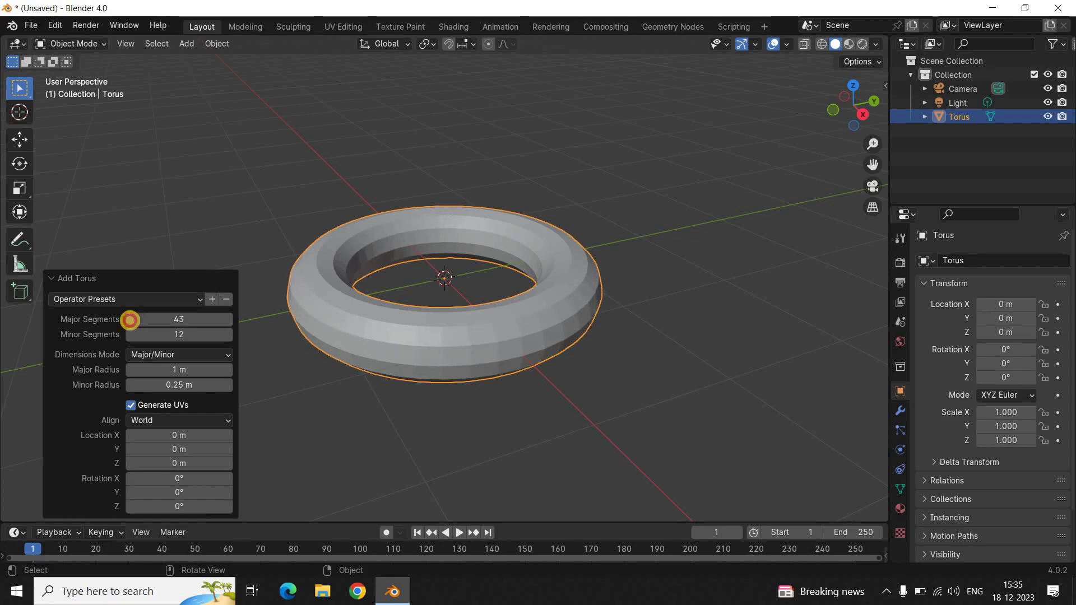
{"action": "left_click", "coordinate": [131, 320]}
{"action": "left_click", "coordinate": [131, 319]}
{"action": "left_click", "coordinate": [130, 320]}
{"action": "left_click", "coordinate": [130, 320]}
{"action": "left_click", "coordinate": [131, 320]}
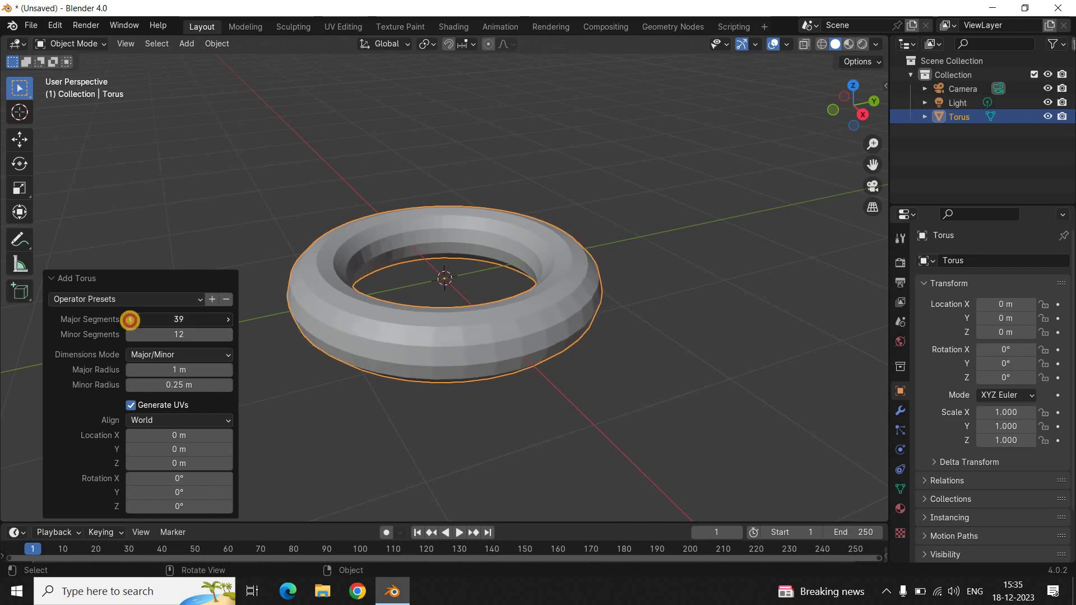
{"action": "left_click", "coordinate": [130, 320]}
{"action": "left_click", "coordinate": [131, 319]}
{"action": "left_click", "coordinate": [130, 319]}
{"action": "left_click", "coordinate": [130, 319]}
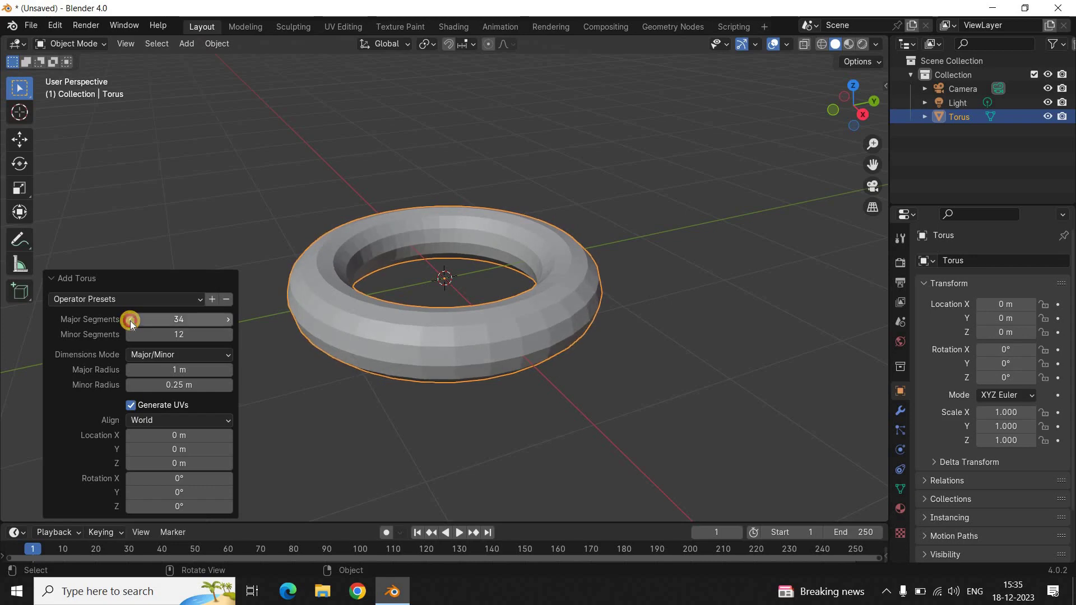
{"action": "left_click", "coordinate": [130, 319]}
{"action": "left_click", "coordinate": [130, 320]}
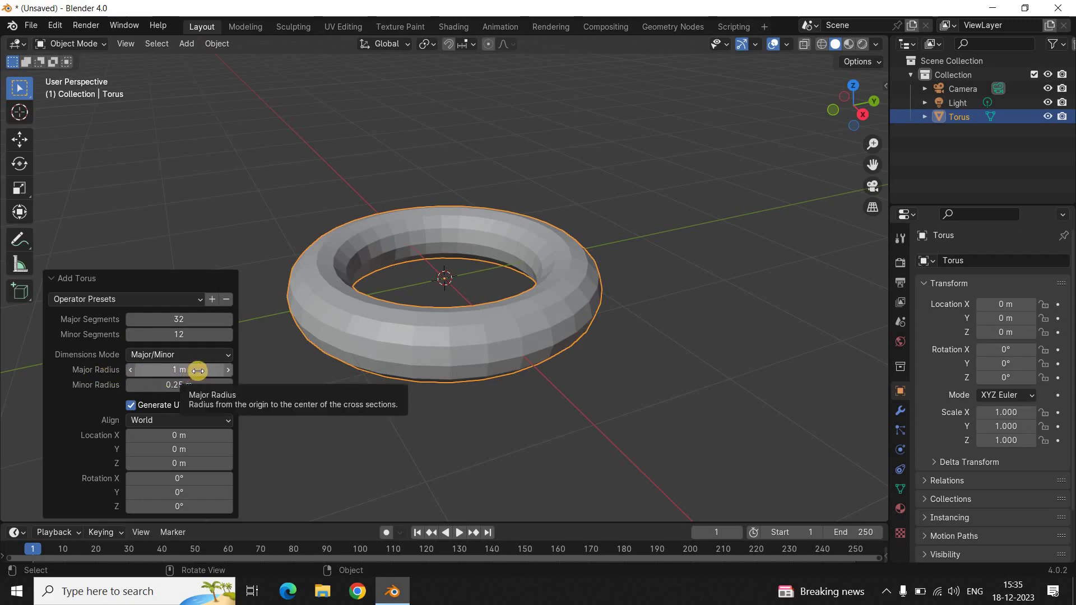
Reduce the torus's major radius to 0.39 m to form a donut shape, and deselect it
{"action": "left_click_drag", "start_coordinate": [198, 371], "coordinate": [156, 372]}
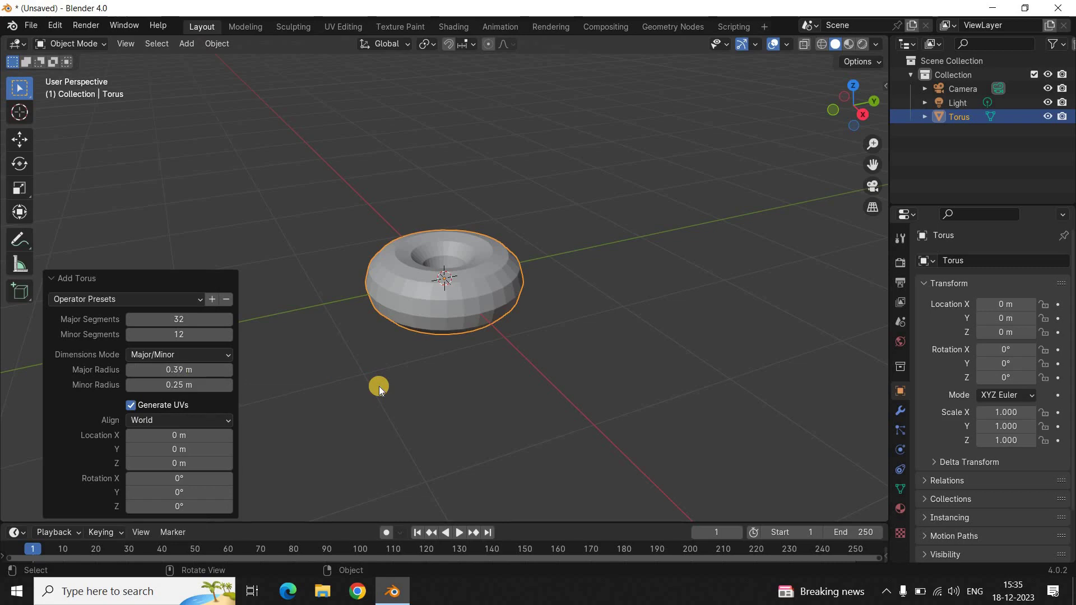
{"action": "left_click", "coordinate": [584, 288]}
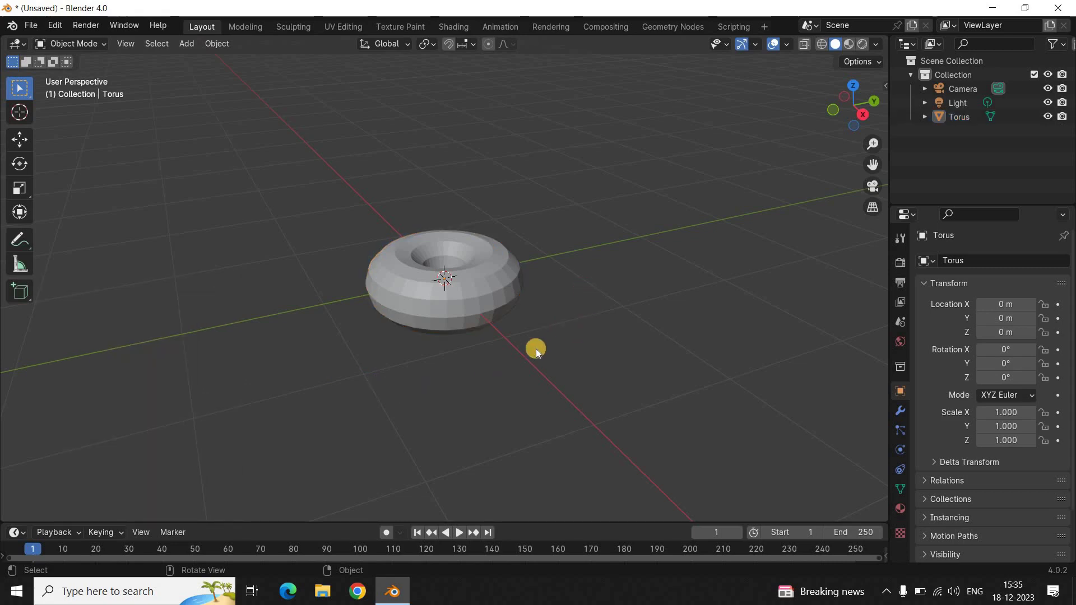
{"action": "scroll", "coordinate": [535, 349], "scroll_direction": "up", "scroll_amount": 3}
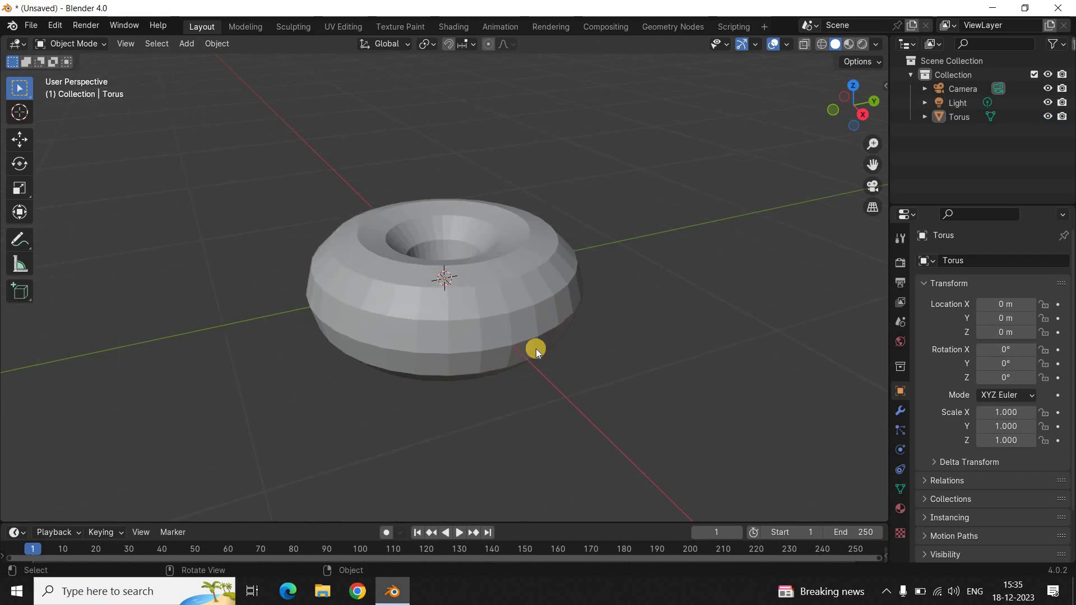
Apply smooth shading to the torus, undoing it once for comparison and reapplying it
{"action": "left_click", "coordinate": [479, 300]}
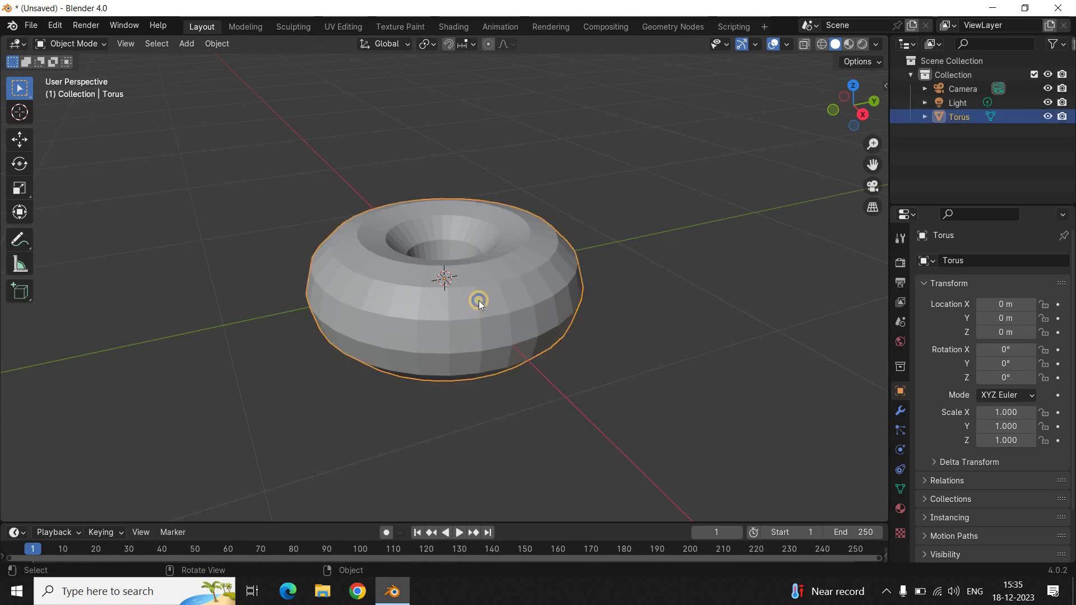
{"action": "right_click", "coordinate": [478, 299]}
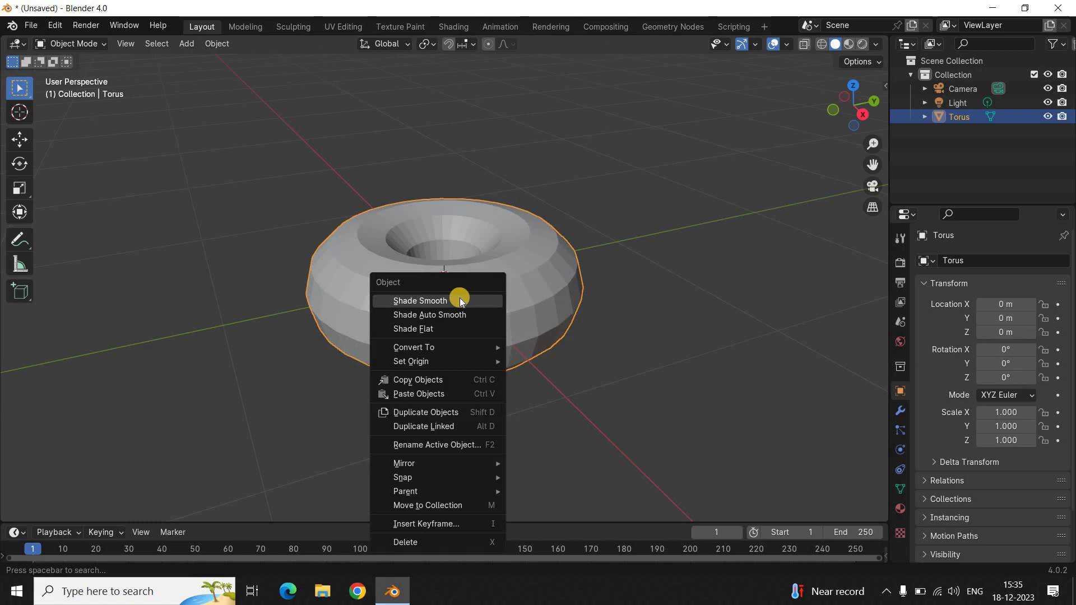
{"action": "left_click", "coordinate": [459, 297]}
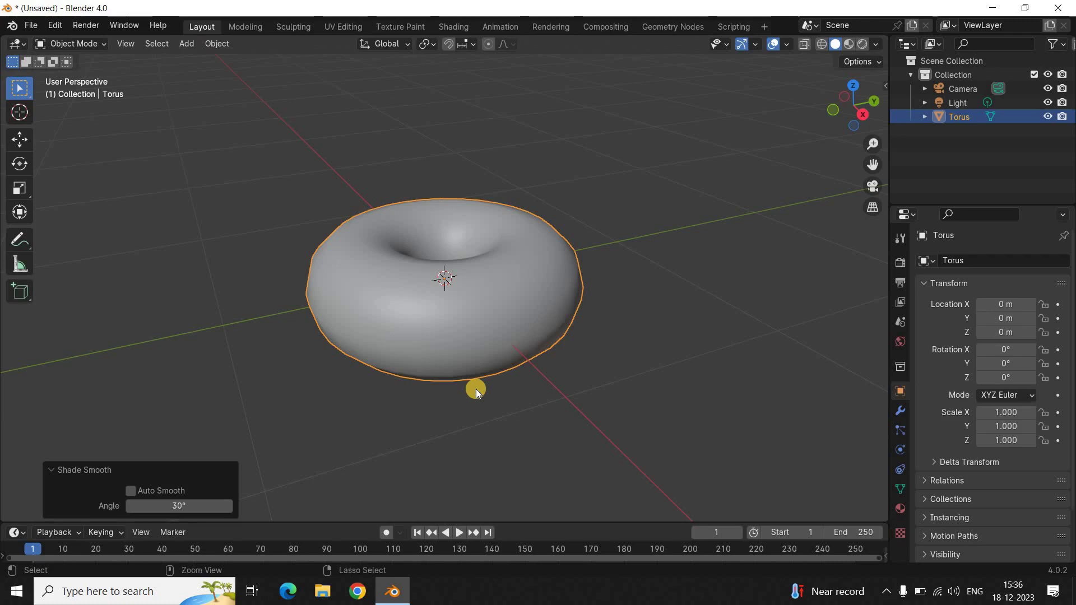
{"action": "key", "text": "ctrl+z"}
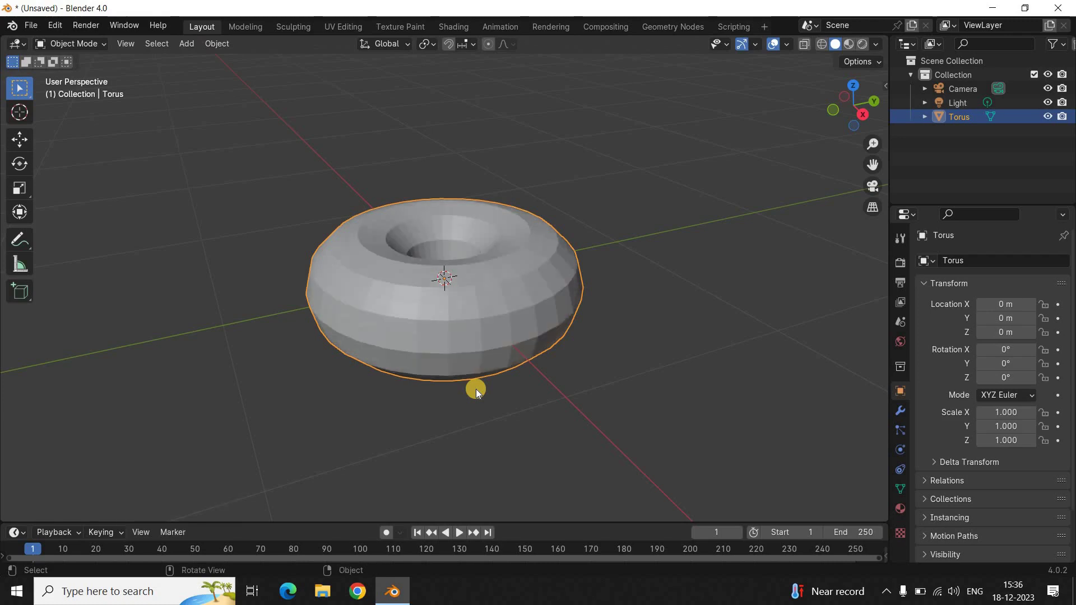
{"action": "right_click", "coordinate": [465, 300]}
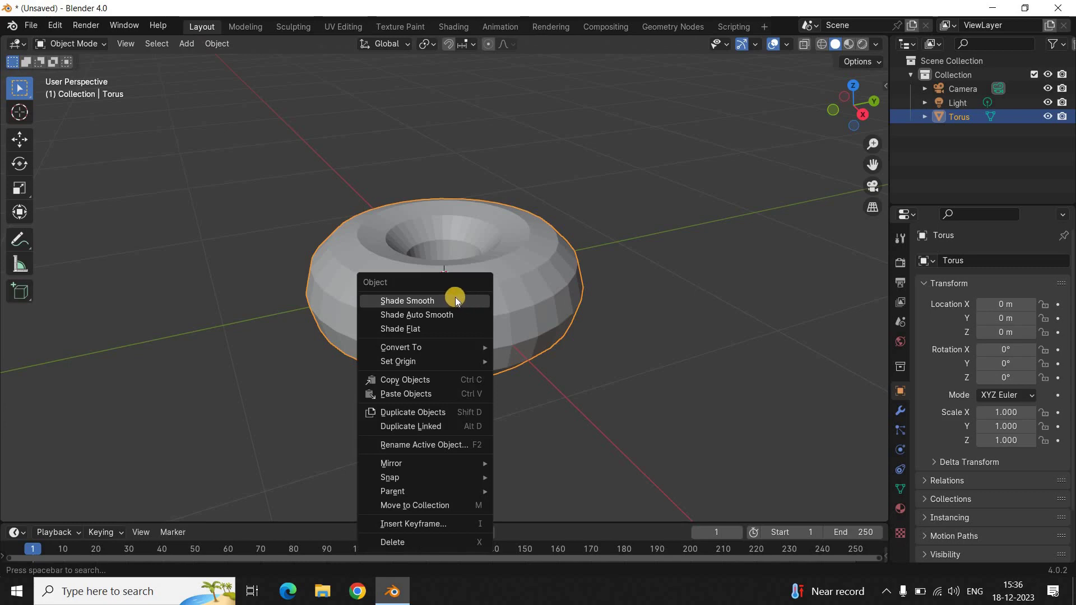
{"action": "left_click", "coordinate": [454, 300]}
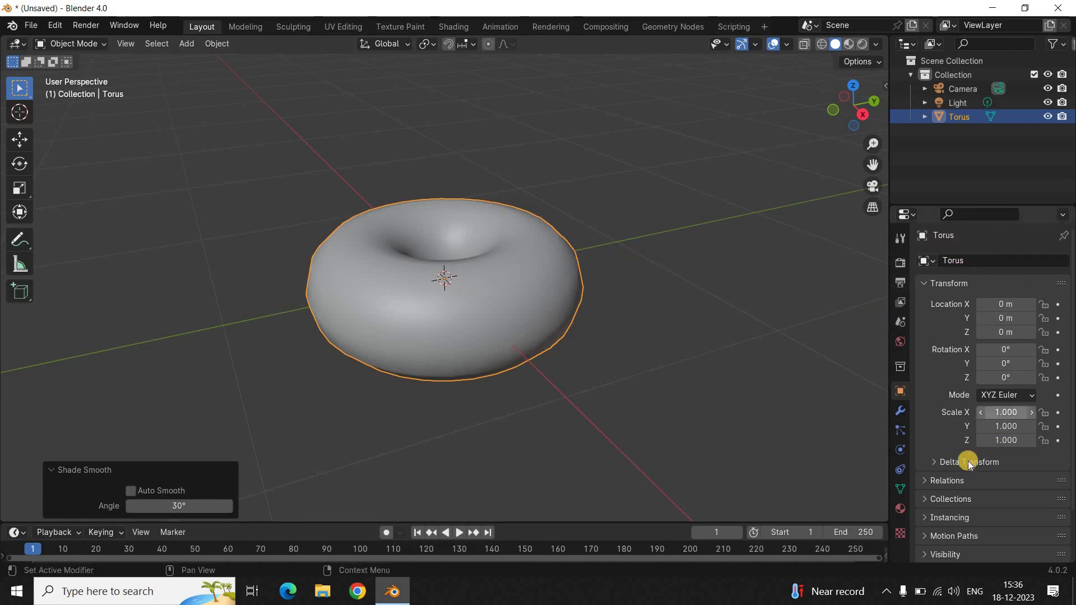
Add a Subdivision Surface modifier to the torus and set its render level to 1
{"action": "left_click", "coordinate": [899, 413]}
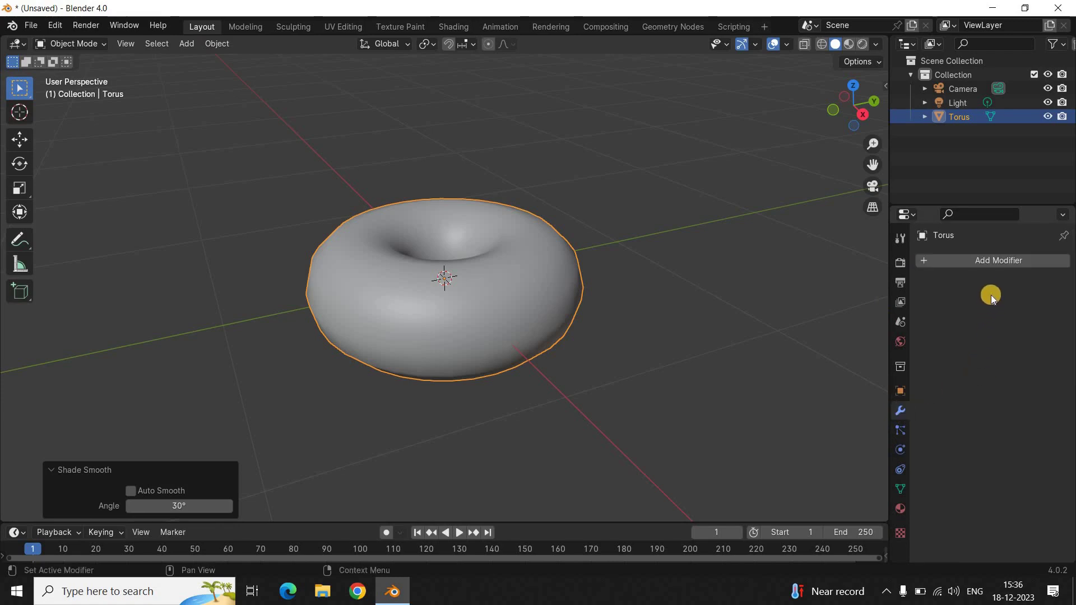
{"action": "left_click", "coordinate": [993, 260]}
{"action": "mouse_move", "coordinate": [992, 261]}
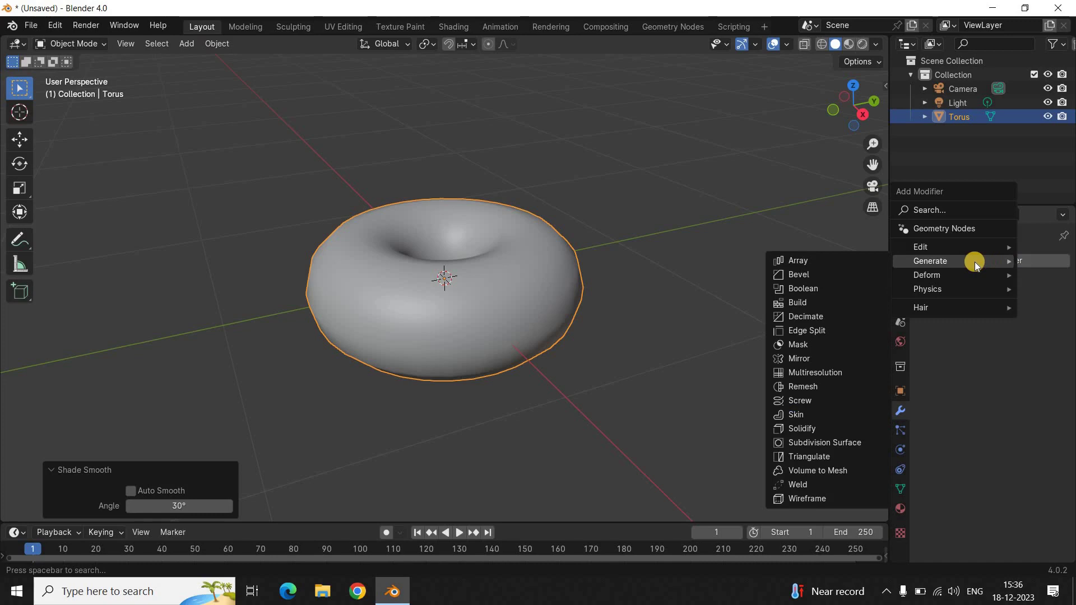
{"action": "left_click", "coordinate": [845, 442]}
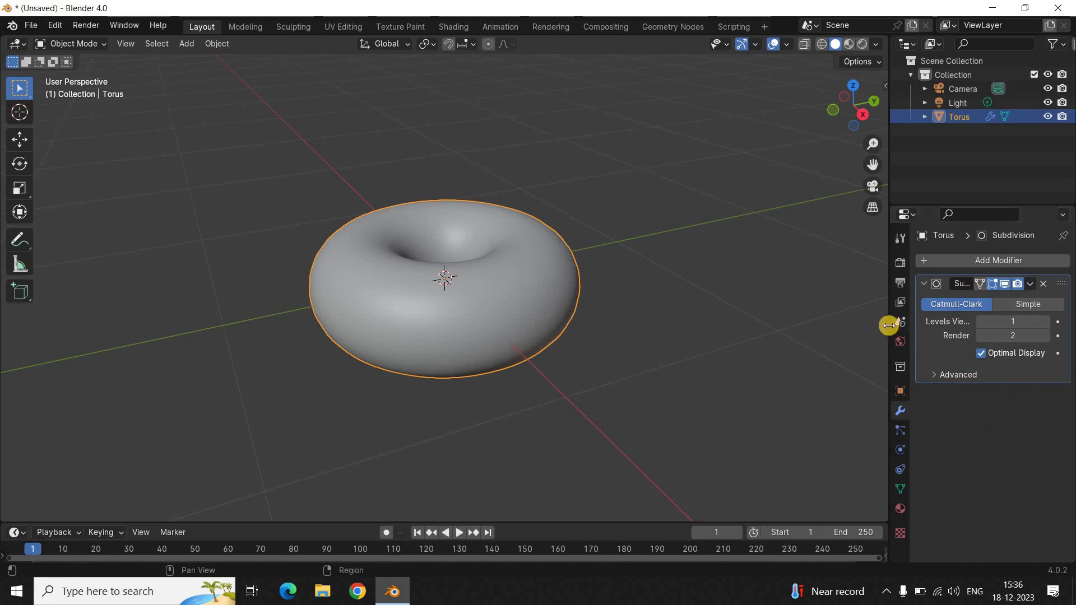
{"action": "left_click_drag", "start_coordinate": [889, 325], "coordinate": [840, 329]}
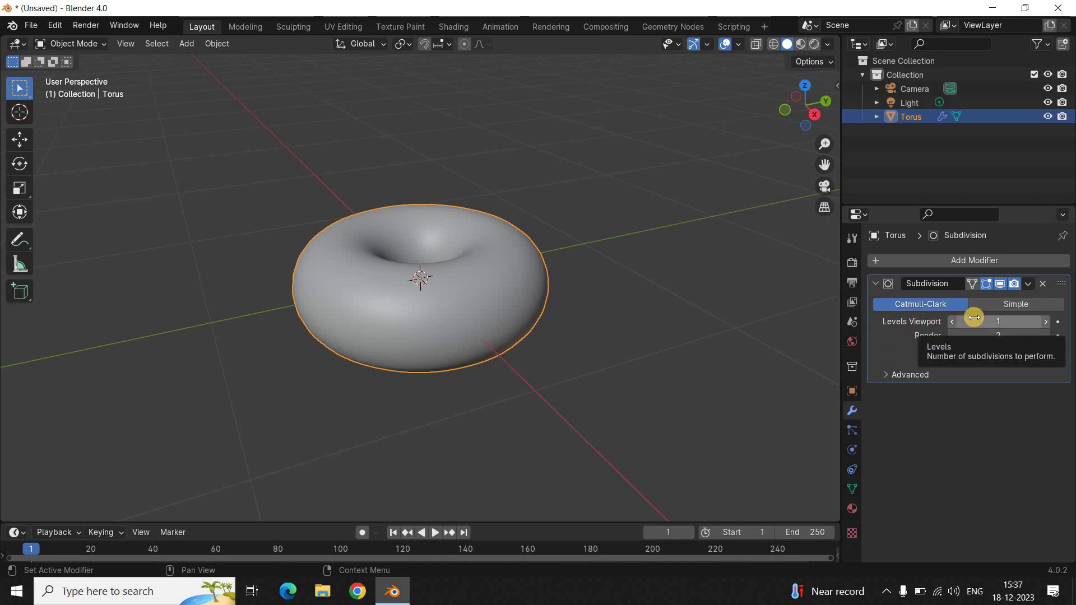
{"action": "left_click", "coordinate": [950, 336]}
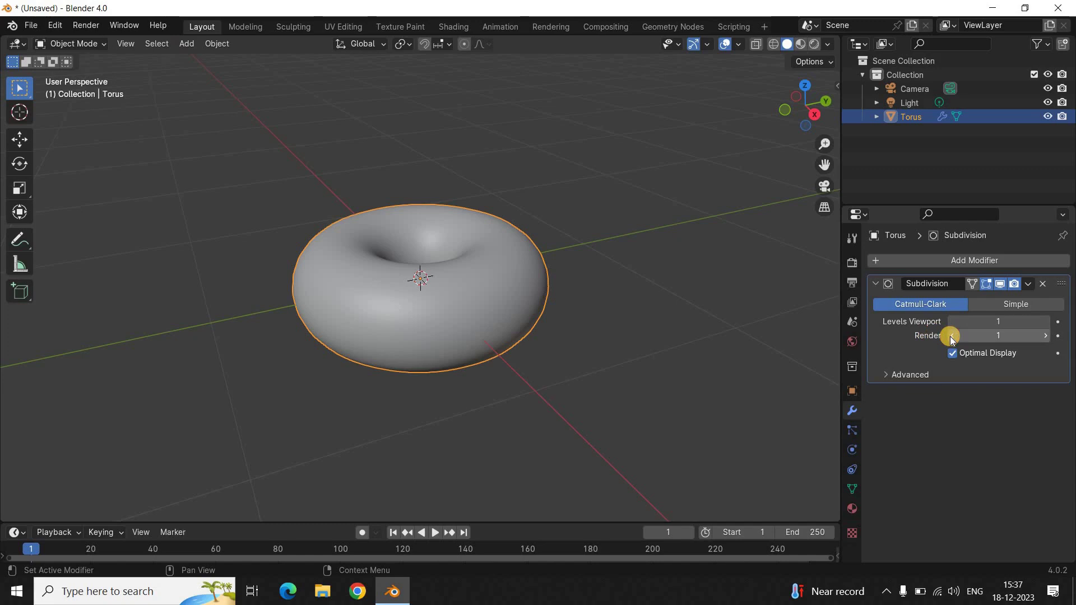
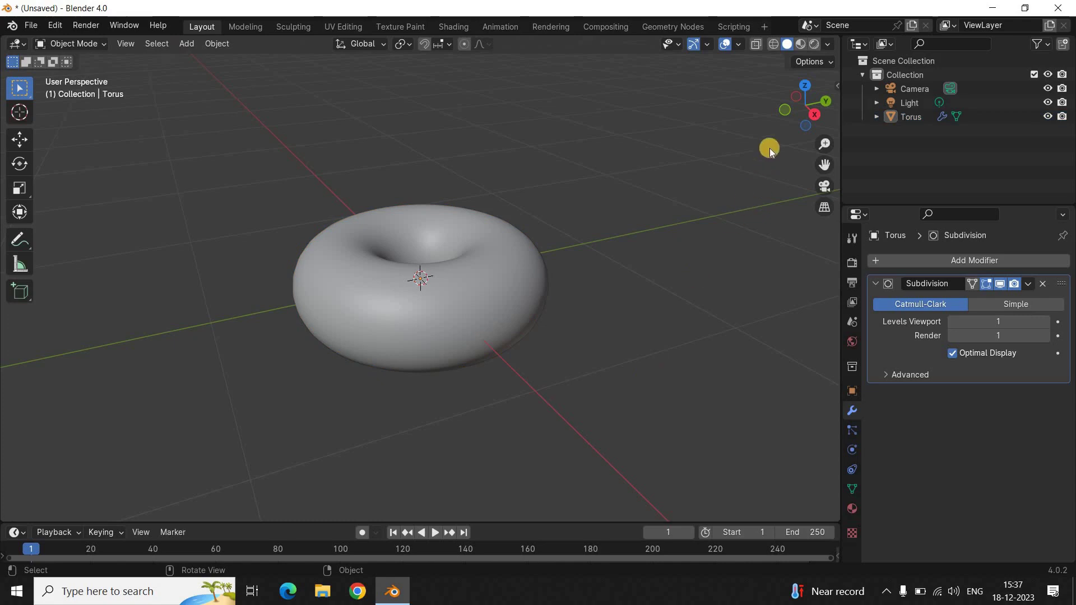
{"action": "left_click_drag", "start_coordinate": [791, 96], "coordinate": [790, 148]}
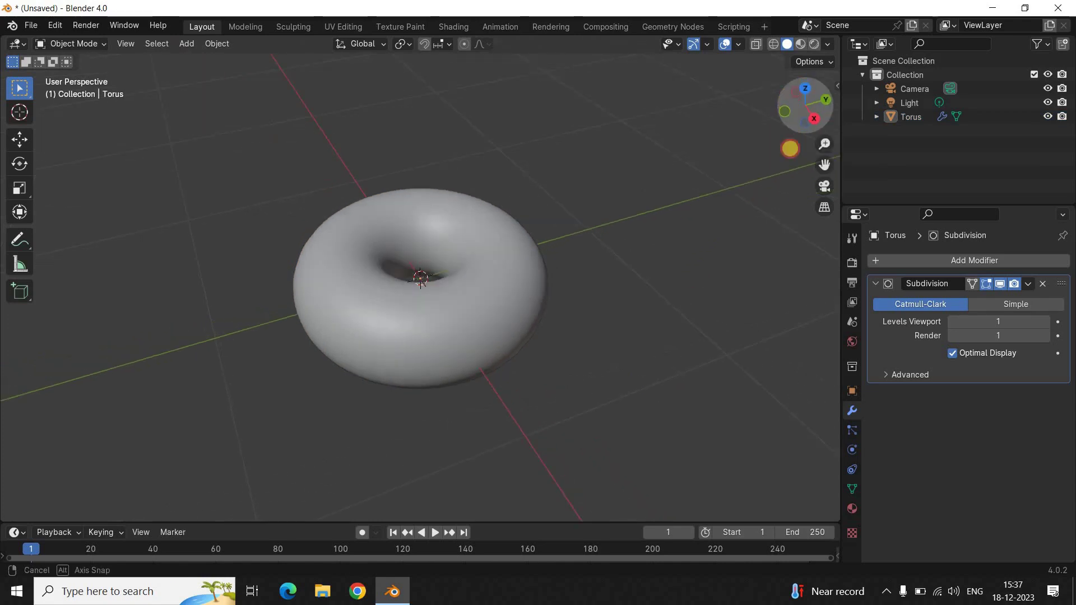
{"action": "mouse_move", "coordinate": [421, 281]}
{"action": "middle_mouse_down"}
{"action": "mouse_move", "coordinate": [438, 325]}
{"action": "mouse_move", "coordinate": [427, 289]}
{"action": "middle_mouse_up"}
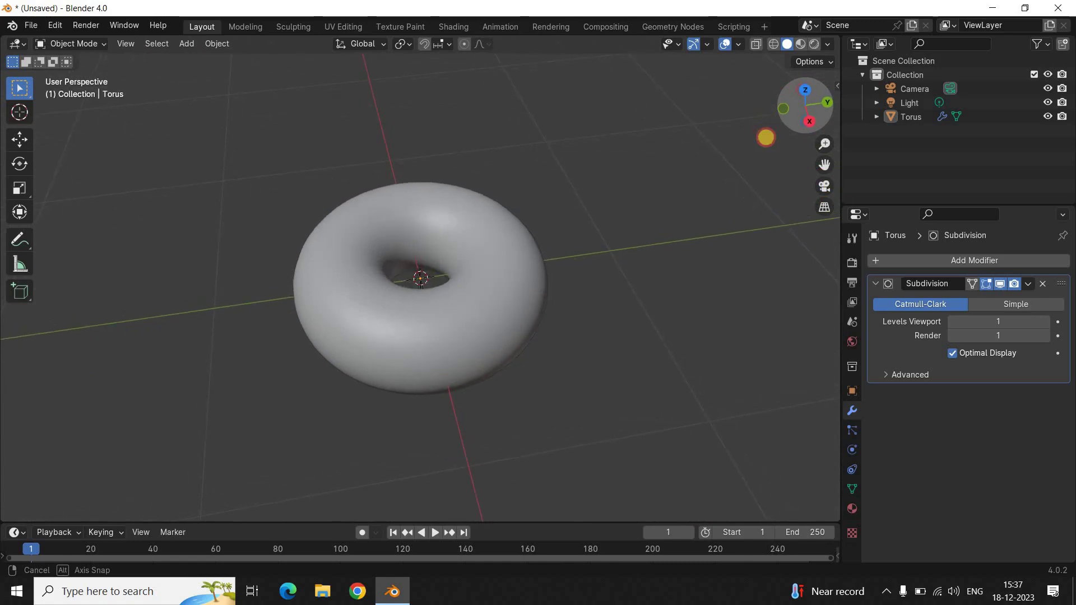
{"action": "middle_click_drag", "start_coordinate": [765, 138], "coordinate": [728, 104]}
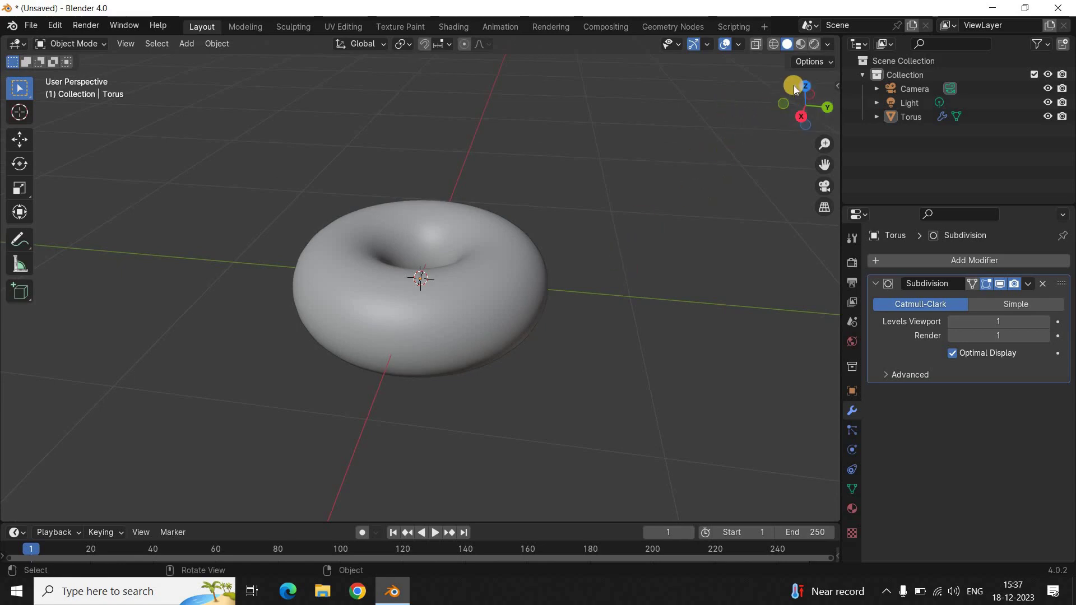
{"action": "mouse_move", "coordinate": [797, 82]}
{"action": "left_mouse_down"}
{"action": "mouse_move", "coordinate": [786, 115]}
{"action": "mouse_move", "coordinate": [782, 92]}
{"action": "mouse_move", "coordinate": [797, 85]}
{"action": "left_mouse_up"}
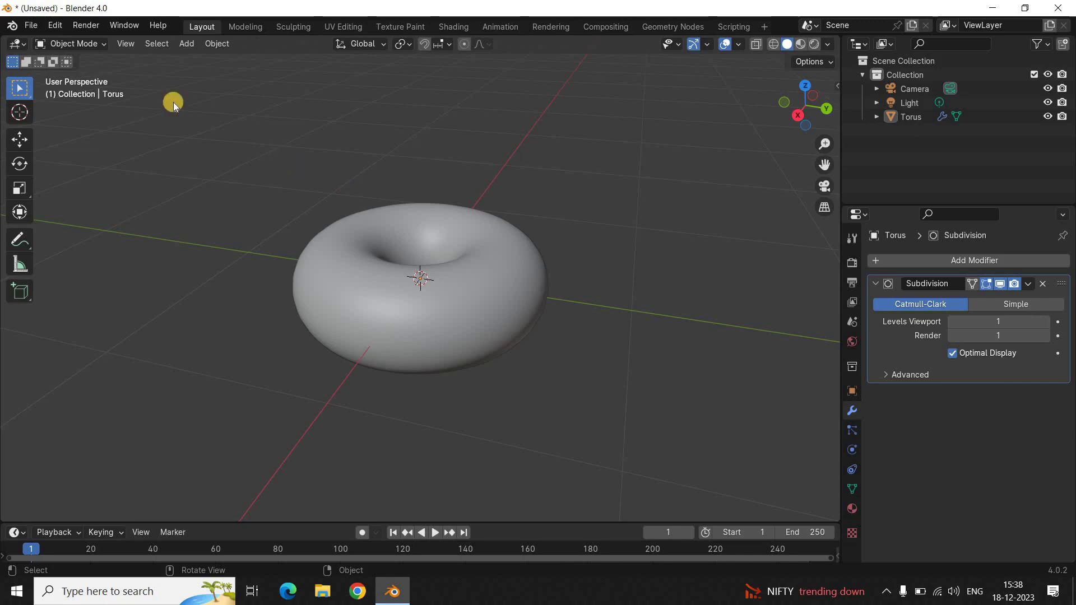
Switch the torus to Edit Mode and deselect all of its vertices
{"action": "left_click", "coordinate": [95, 46]}
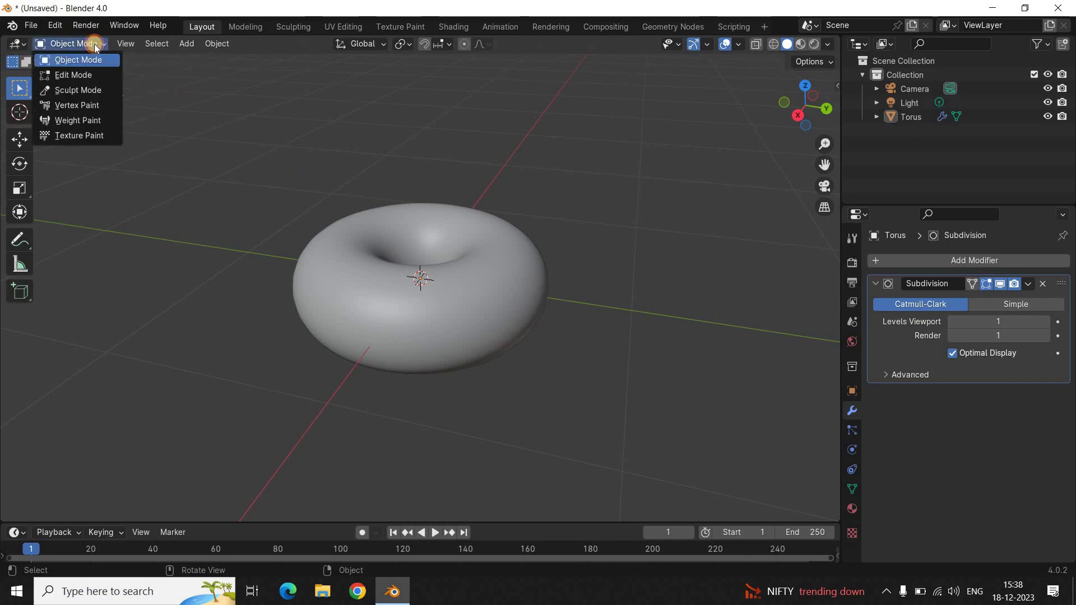
{"action": "left_click", "coordinate": [78, 75]}
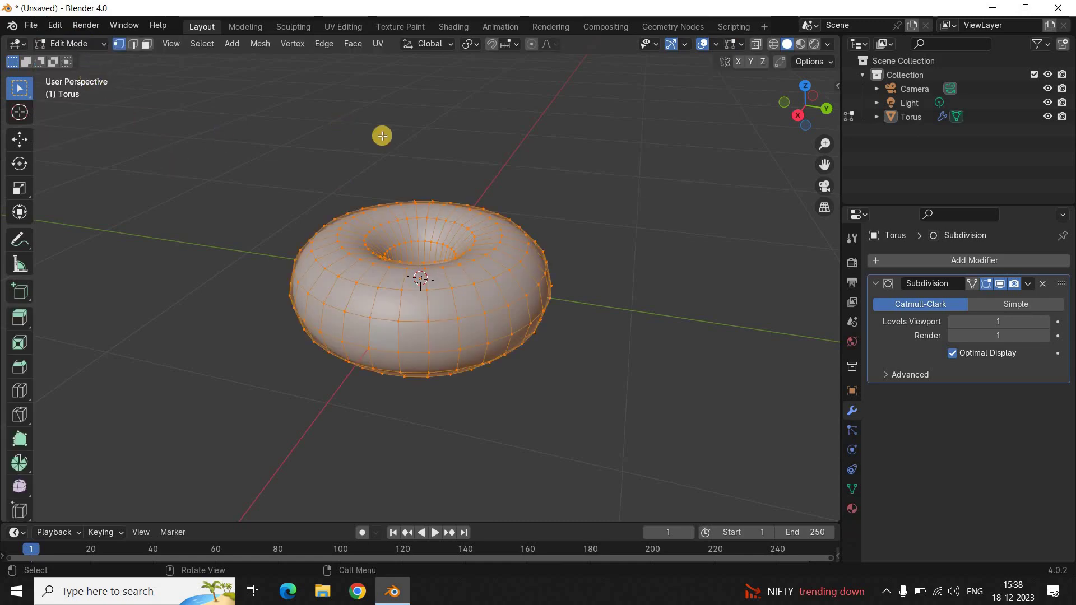
{"action": "left_click", "coordinate": [660, 213]}
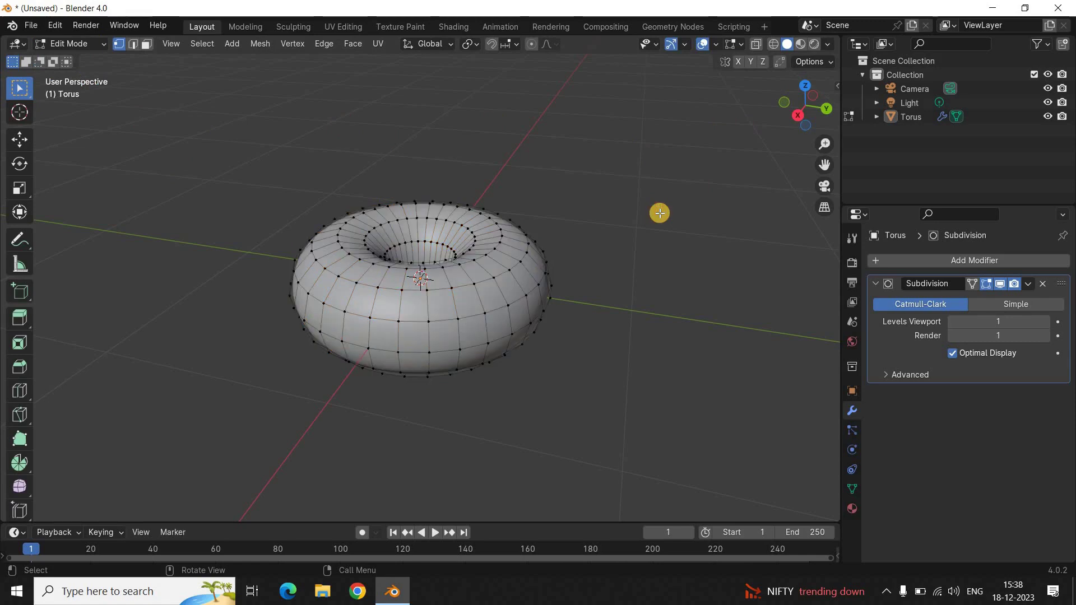
Try moving three individual vertices on the torus's outer surface by about 0.18 m, 0.16 m and 0.08 m without proportional editing
{"action": "mouse_move", "coordinate": [804, 108]}
{"action": "left_mouse_down"}
{"action": "mouse_move", "coordinate": [802, 89]}
{"action": "mouse_move", "coordinate": [810, 115]}
{"action": "left_mouse_up"}
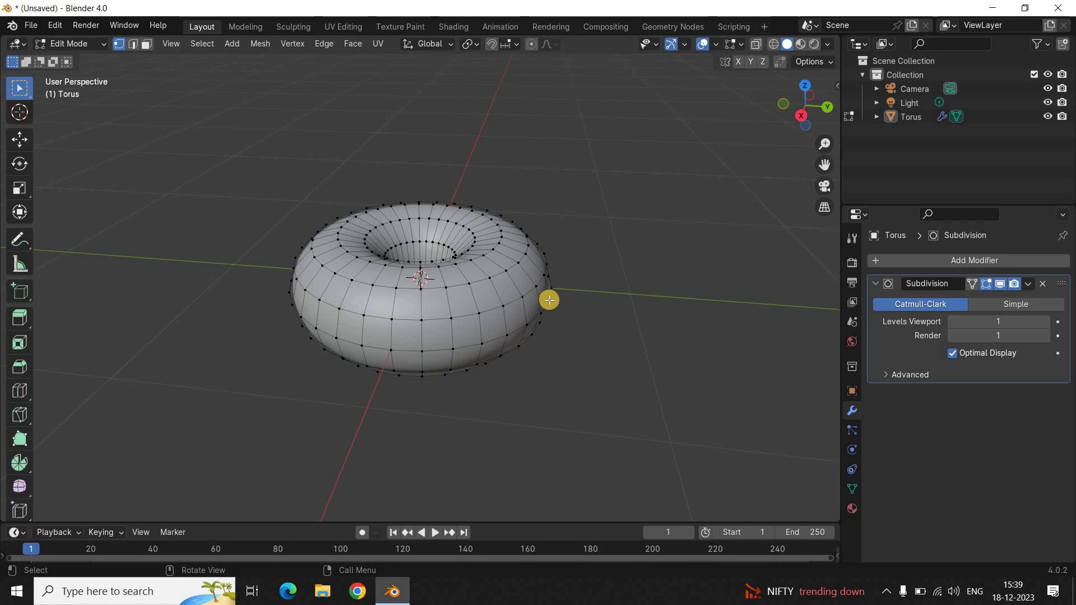
{"action": "left_click", "coordinate": [489, 277]}
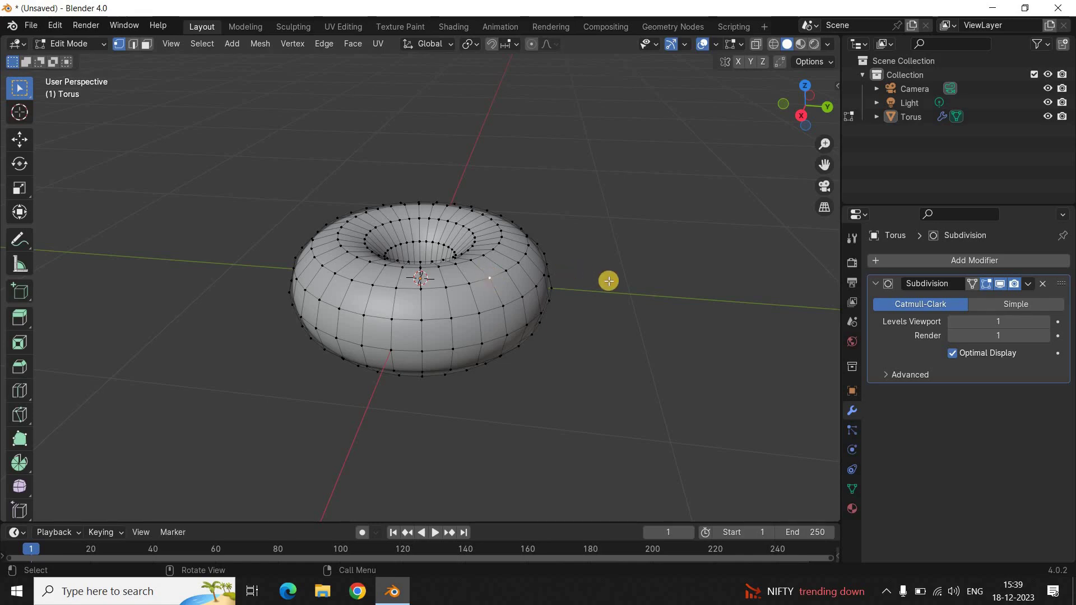
{"action": "key", "text": "g"}
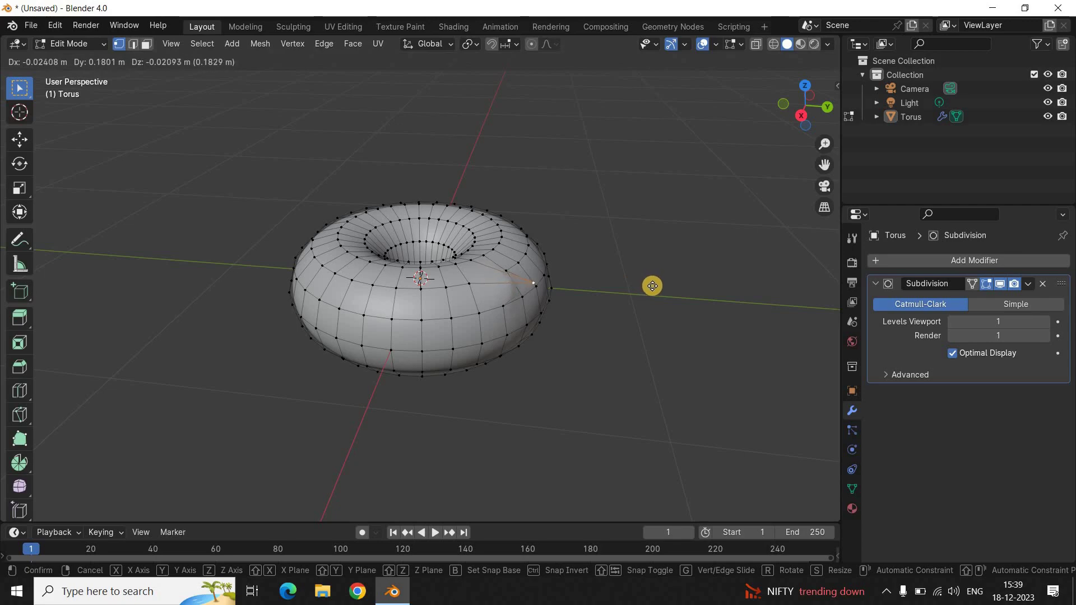
{"action": "left_click", "coordinate": [652, 286]}
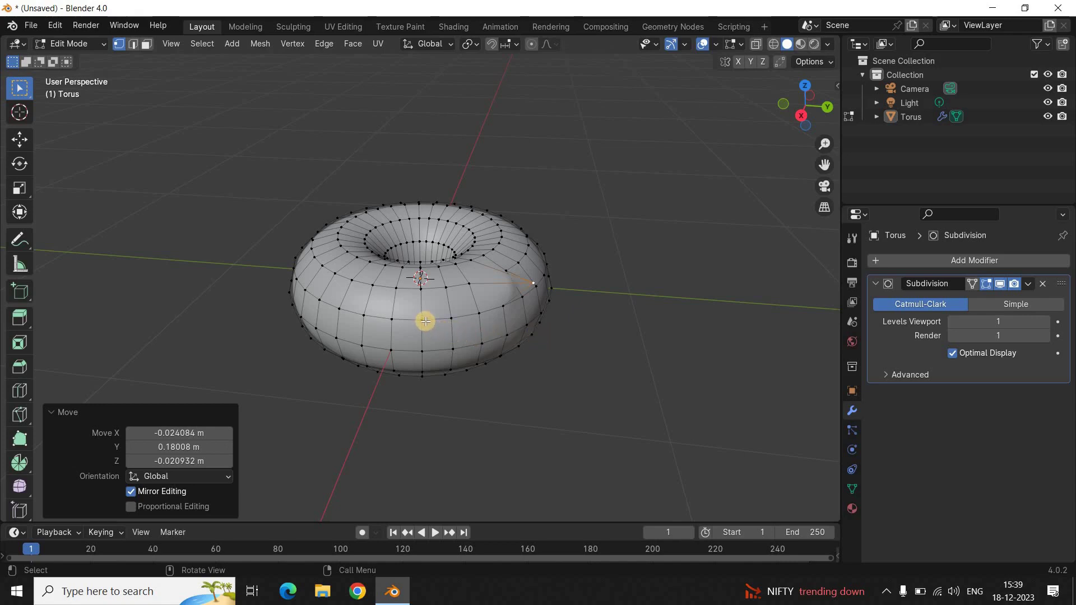
{"action": "left_click", "coordinate": [316, 326]}
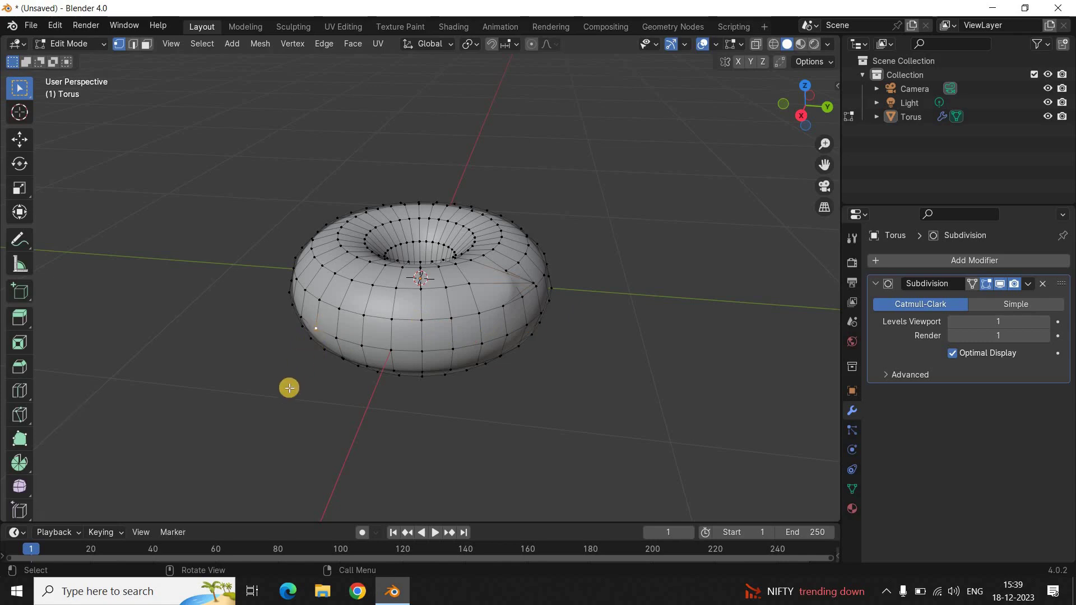
{"action": "key", "text": "g"}
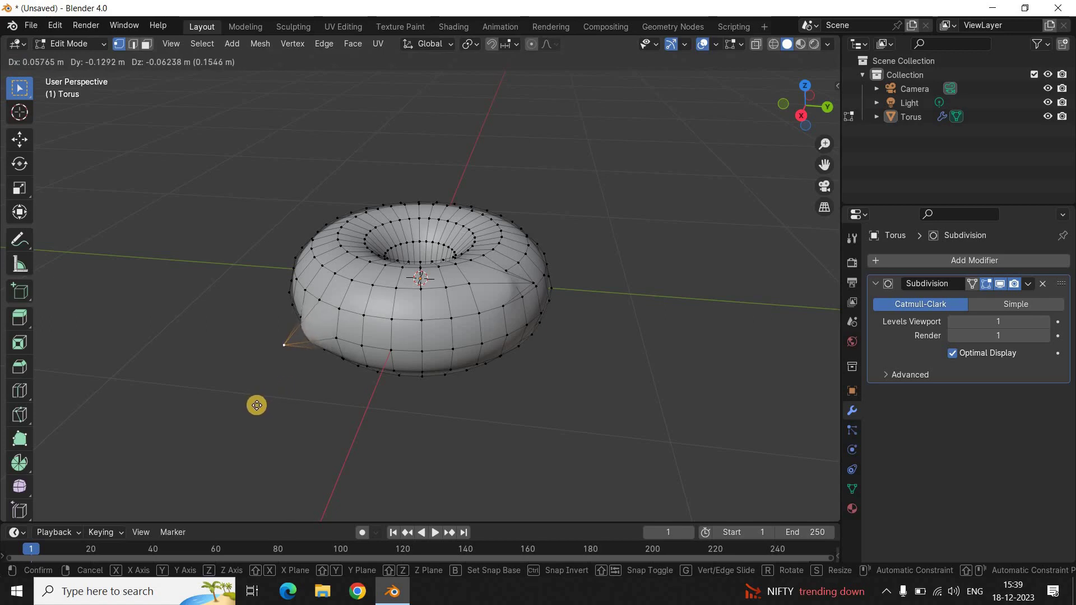
{"action": "left_click", "coordinate": [256, 407]}
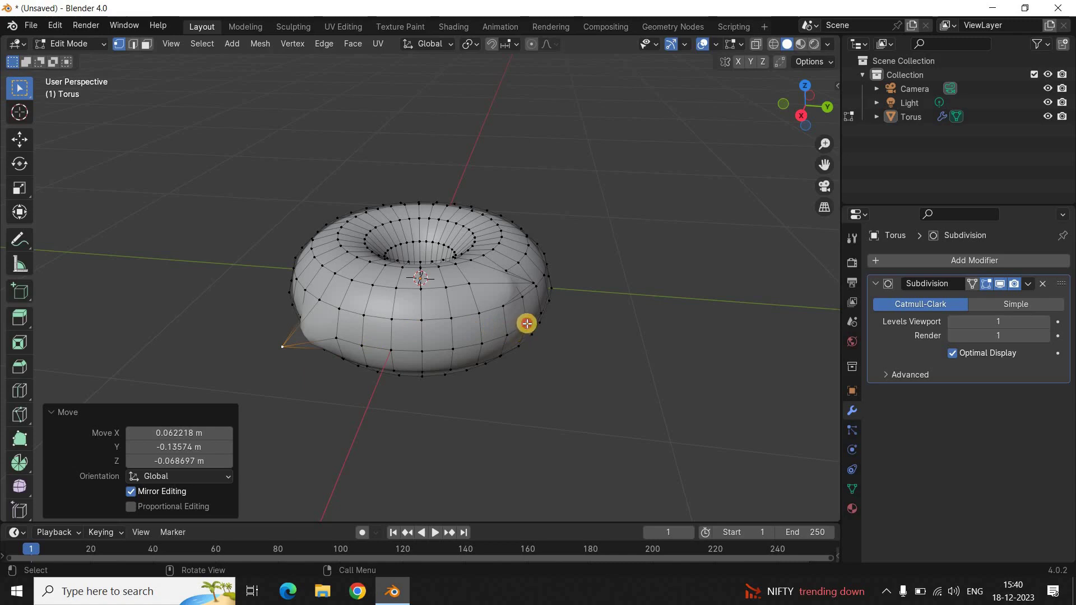
{"action": "left_click", "coordinate": [527, 323]}
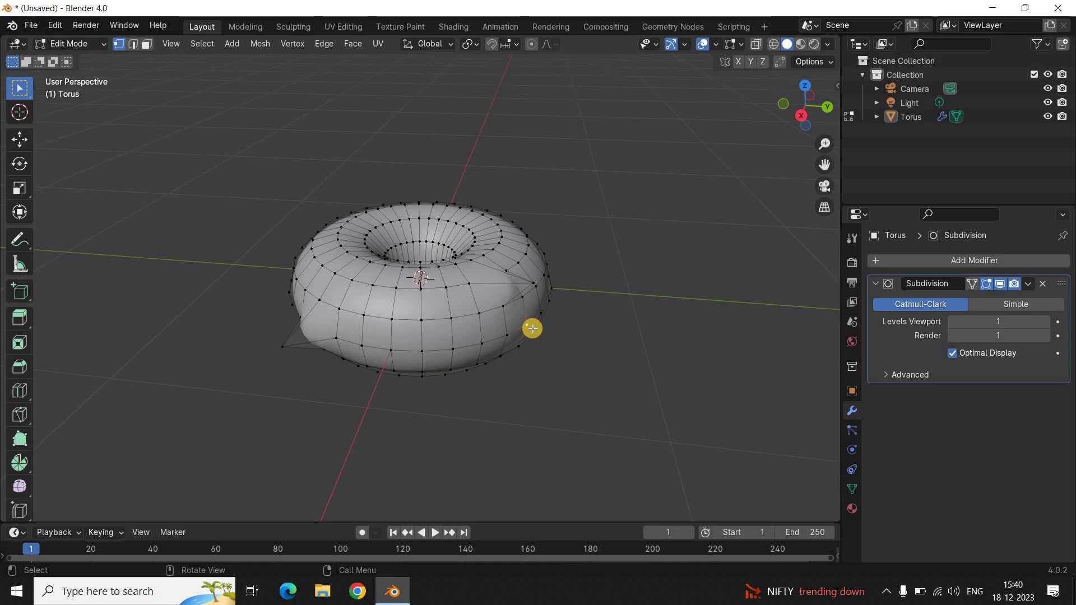
{"action": "key", "text": "g"}
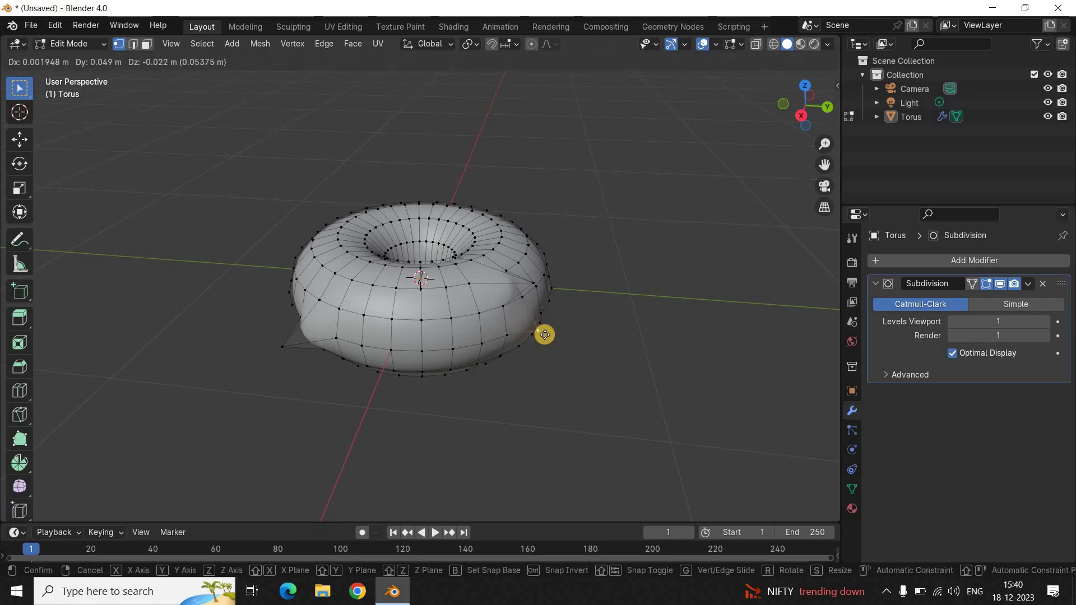
{"action": "left_click", "coordinate": [549, 336]}
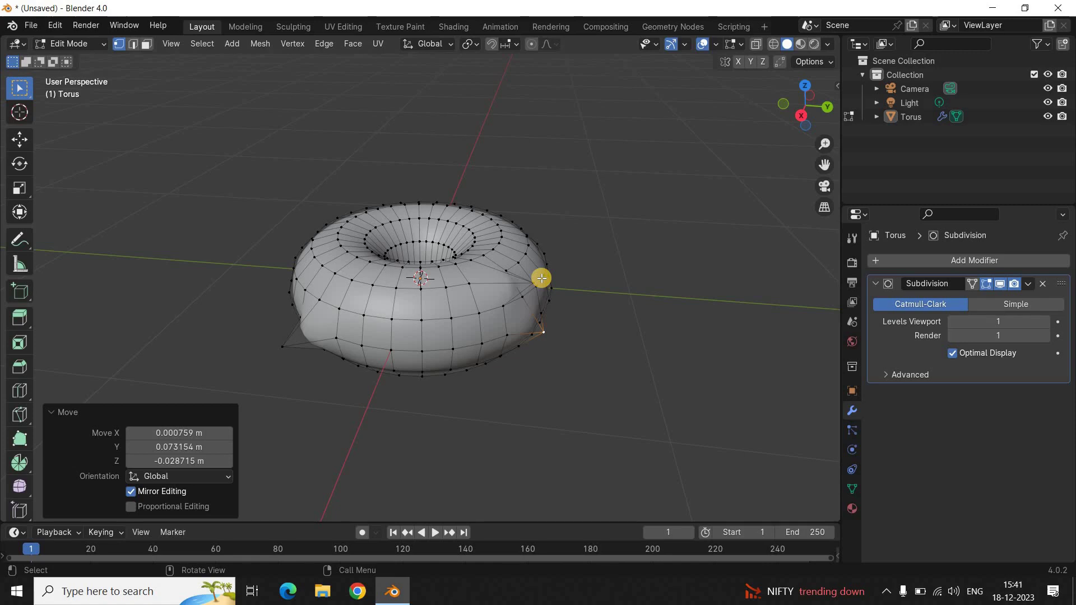
Undo the three single-vertex moves on the torus
{"action": "key", "text": "ctrl+z"}
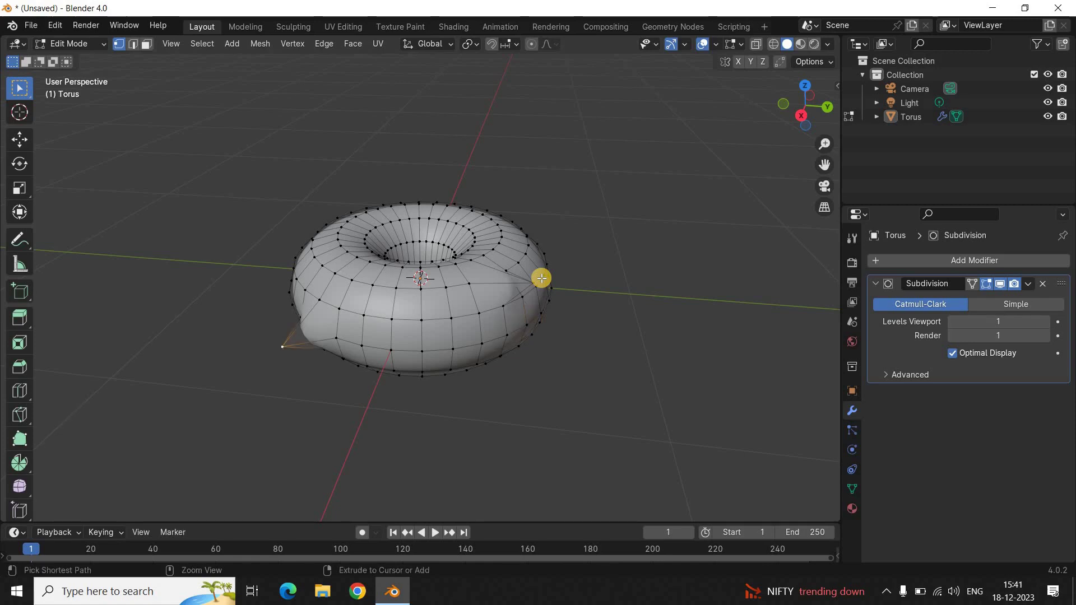
{"action": "key", "text": "ctrl+z"}
{"action": "key", "text": "ctrl+z"}
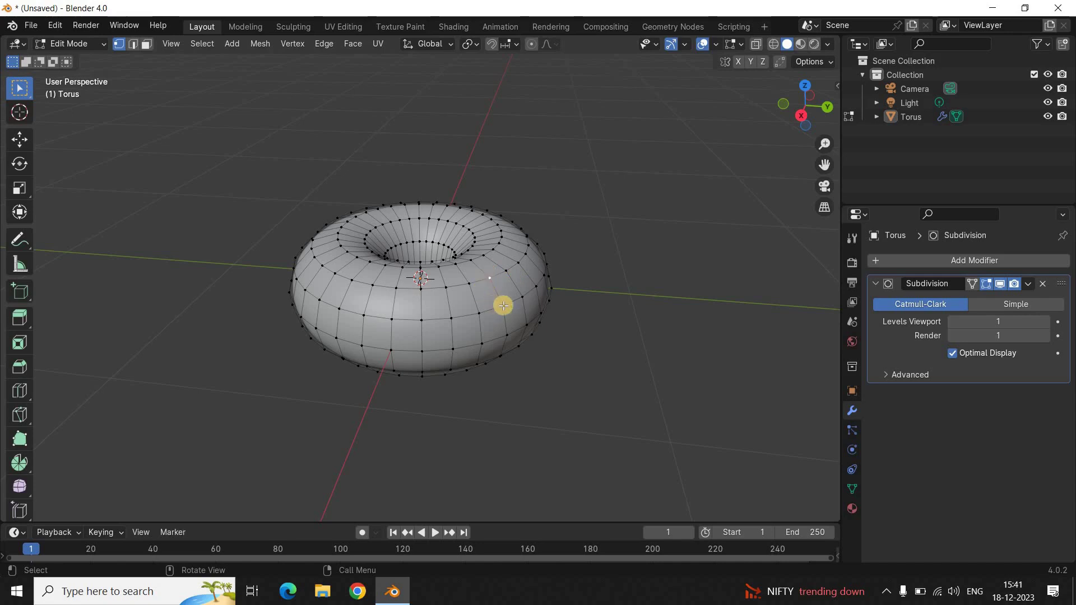
Select a vertex on the torus's outer +Y side and enable proportional editing
{"action": "left_click", "coordinate": [535, 286]}
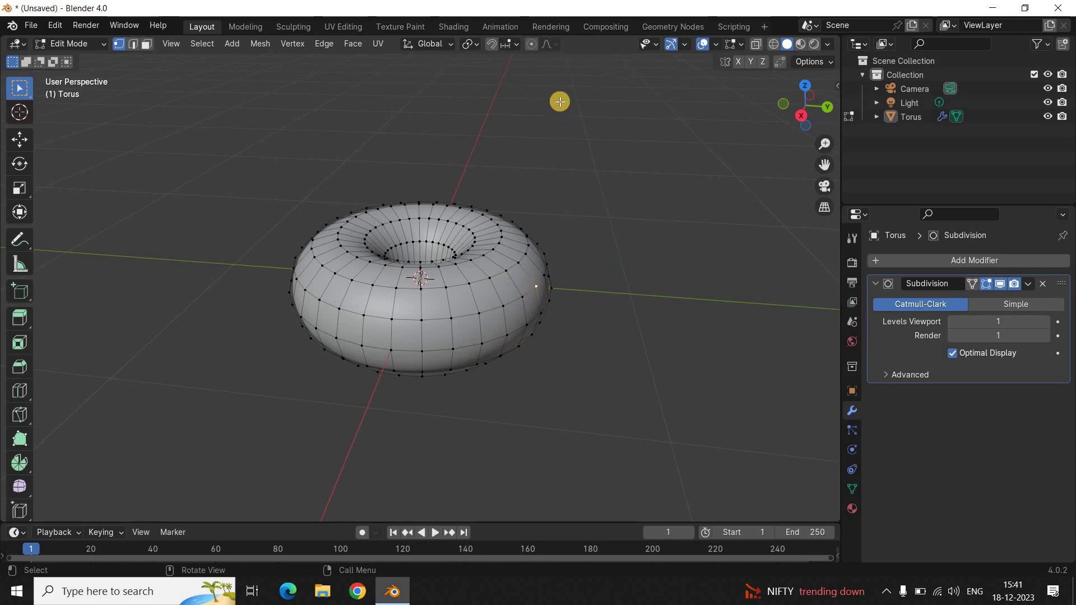
{"action": "left_click", "coordinate": [531, 45]}
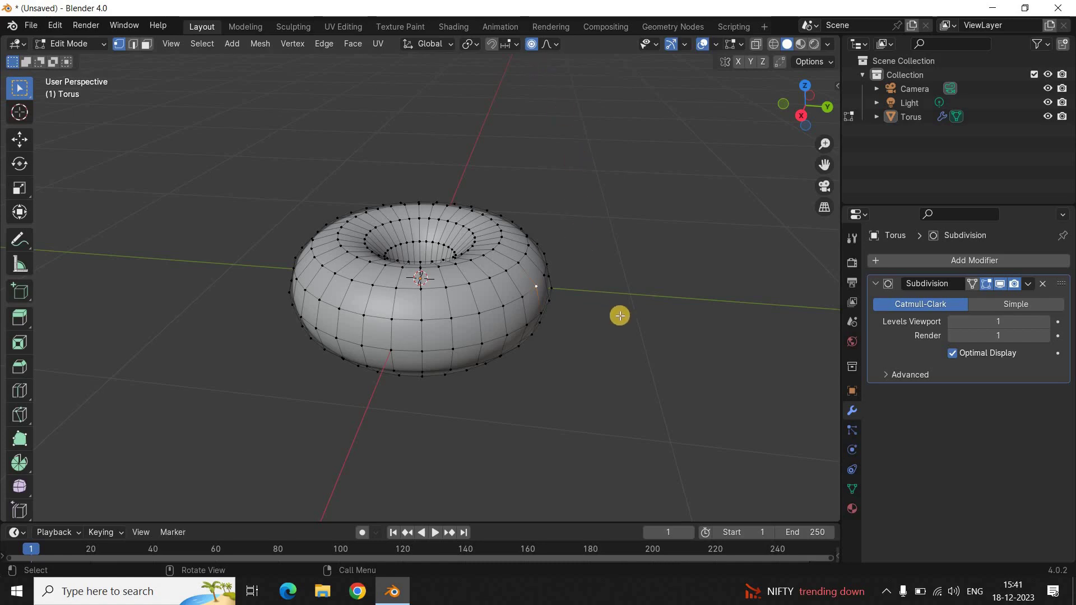
Try moving the selected vertex about 0.59 m outward with a 1 m proportional size, comparing snapped movement, and undo the move
{"action": "key", "text": "g"}
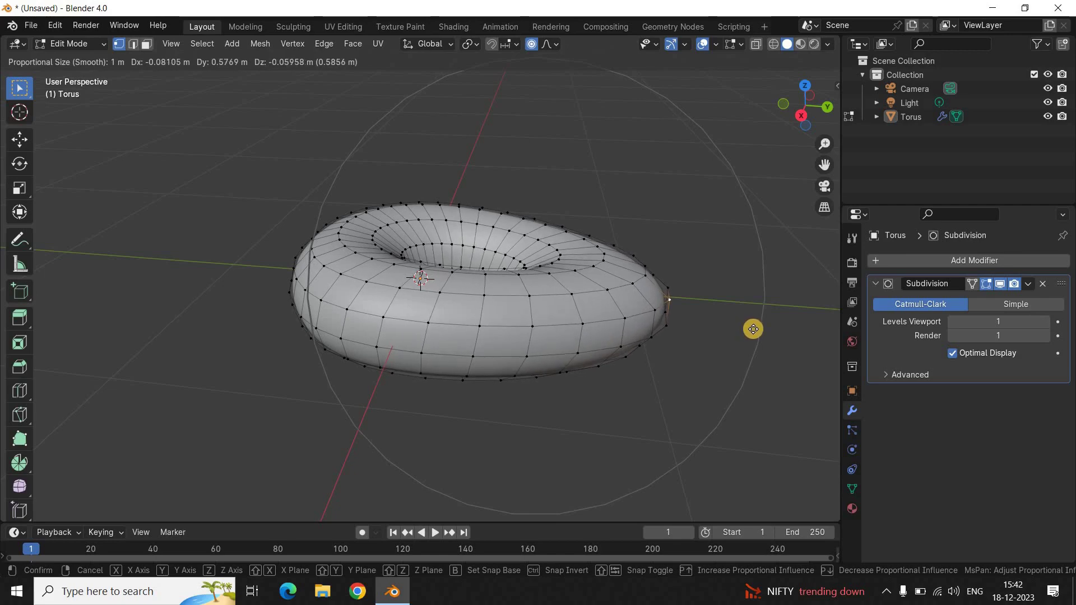
{"action": "key", "text": "ctrl"}
{"action": "key", "text": "ctrl"}
{"action": "key", "text": "ctrl"}
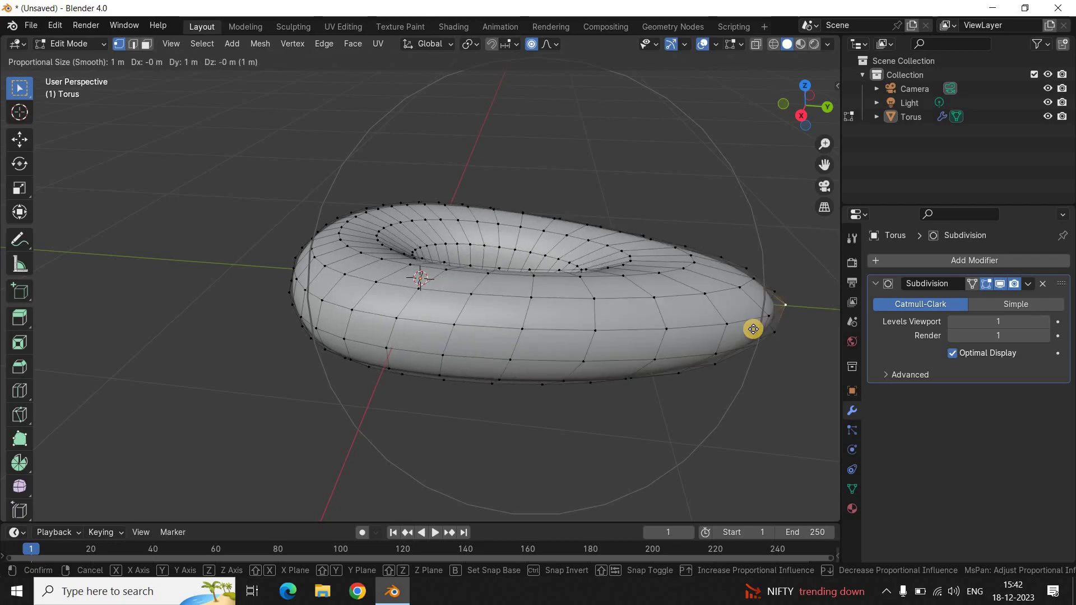
{"action": "key", "text": "ctrl"}
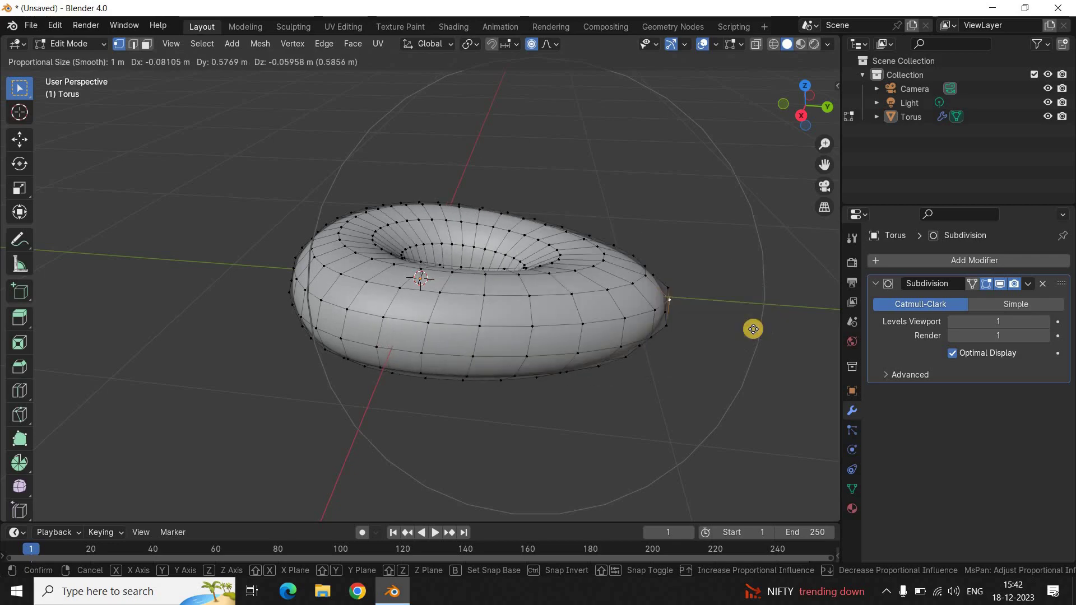
{"action": "left_click", "coordinate": [753, 329]}
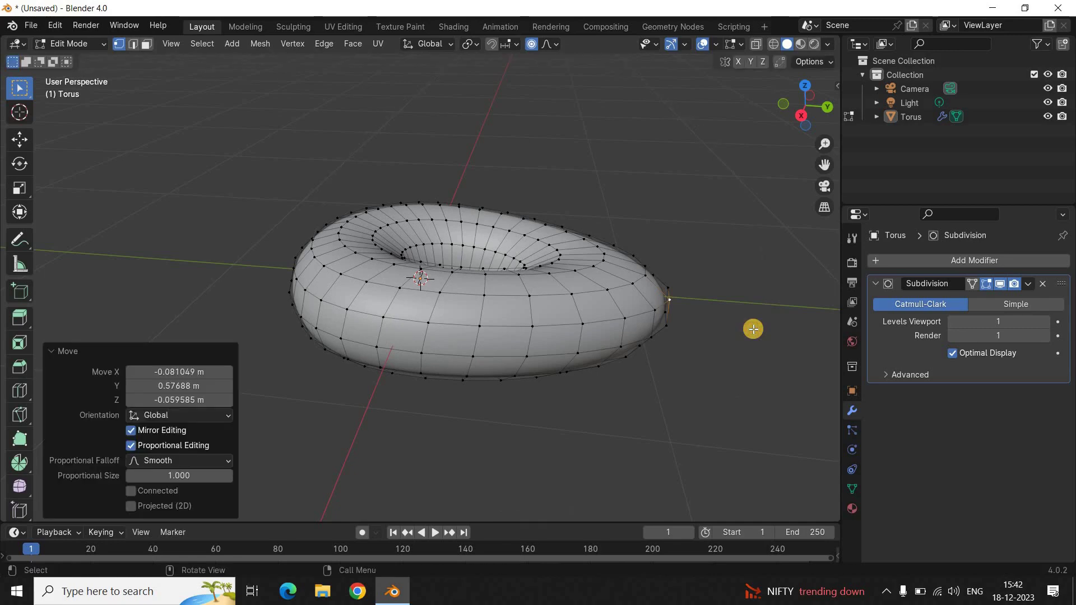
{"action": "key", "text": "ctrl+z"}
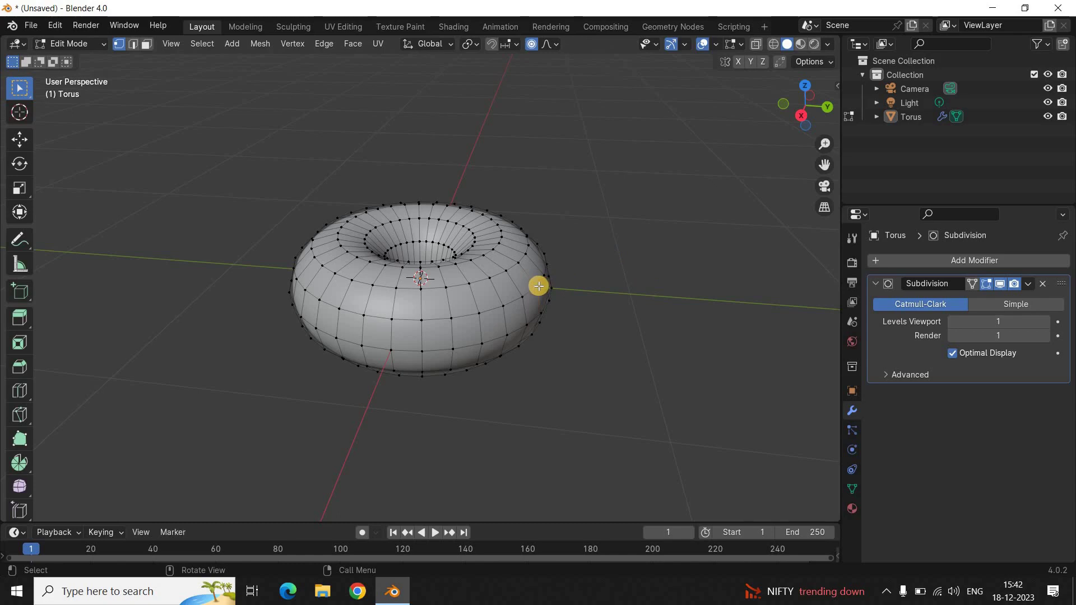
Move the outer +Y side vertex about 0.1 m outward with the proportional size reduced to about 0.386 m
{"action": "key", "text": "g"}
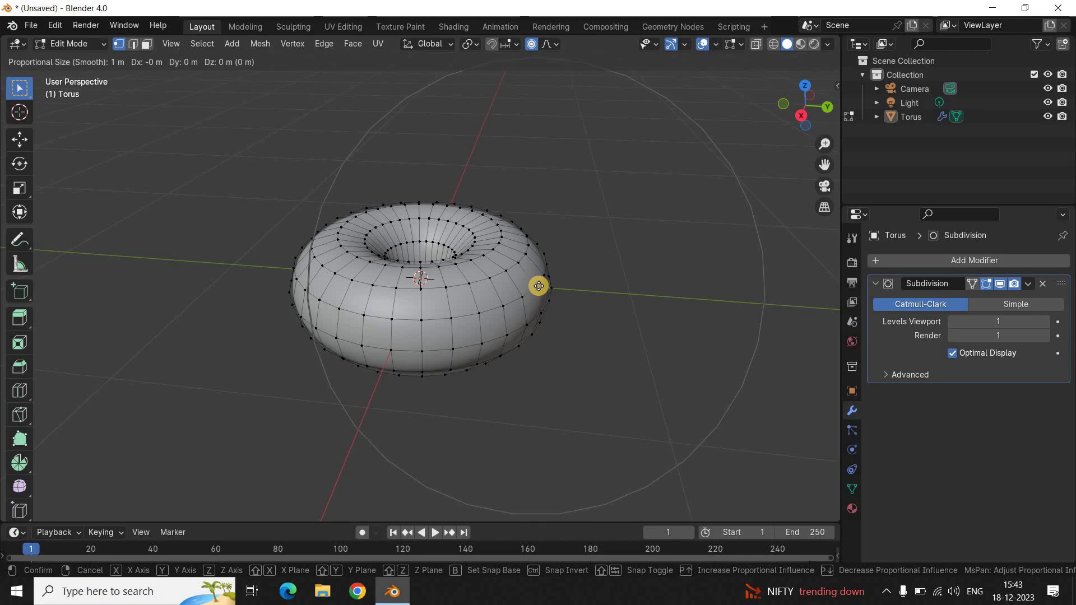
{"action": "scroll", "coordinate": [538, 286], "scroll_direction": "down", "scroll_amount": 1}
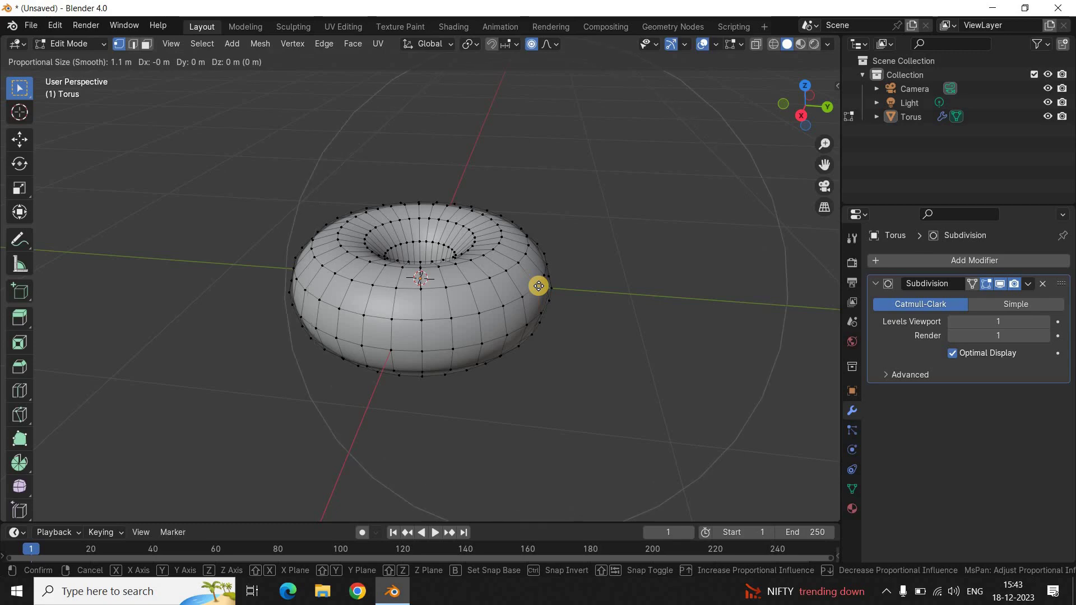
{"action": "scroll", "coordinate": [539, 286], "scroll_direction": "down", "scroll_amount": 2}
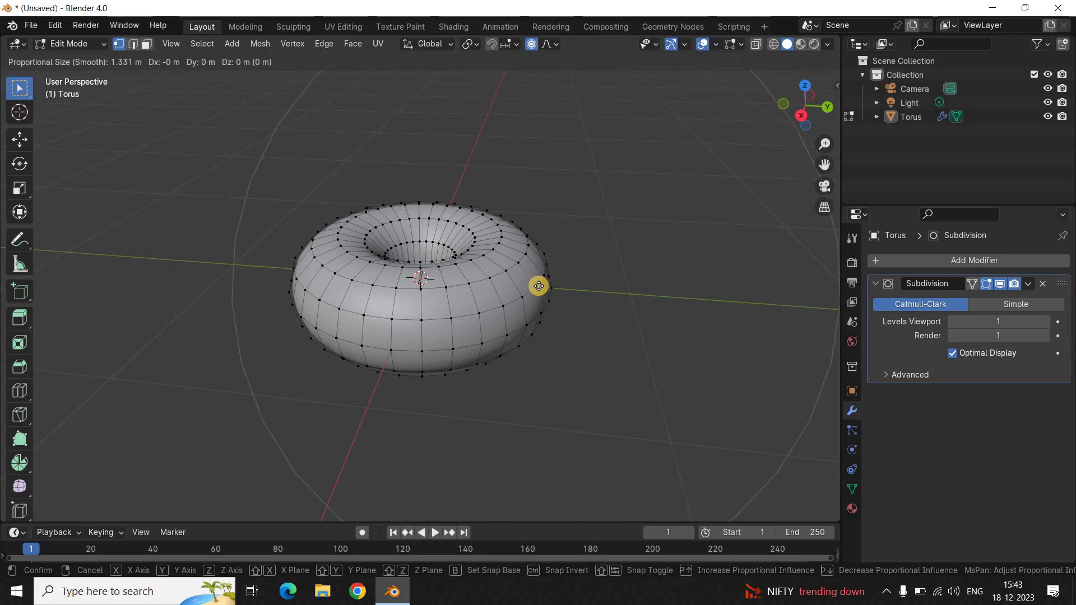
{"action": "scroll", "coordinate": [538, 286], "scroll_direction": "down", "scroll_amount": 2}
{"action": "scroll", "coordinate": [539, 286], "scroll_direction": "up", "scroll_amount": 6}
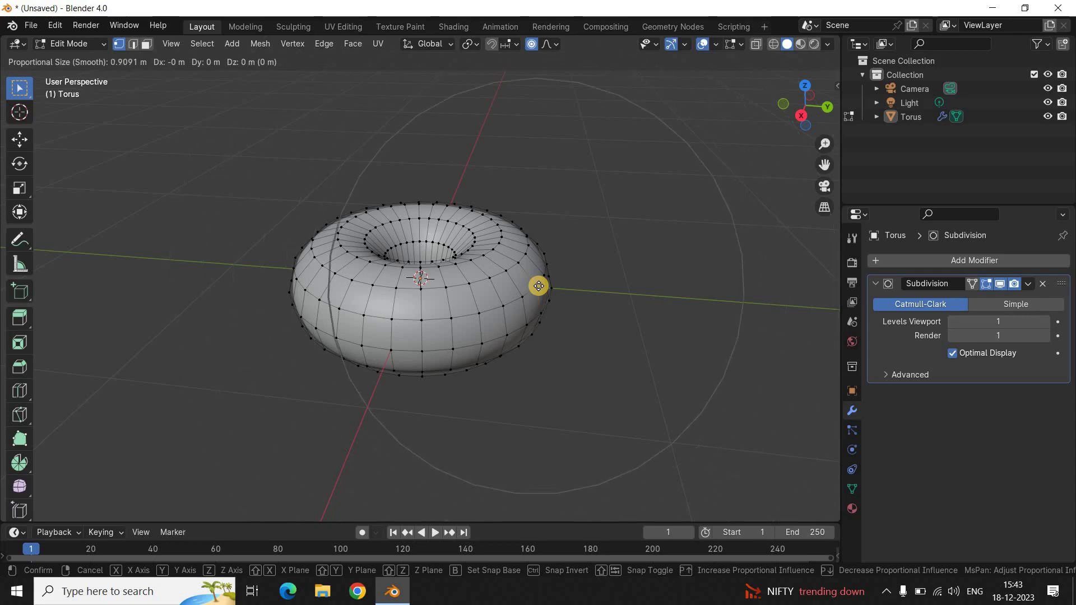
{"action": "scroll", "coordinate": [539, 286], "scroll_direction": "up", "scroll_amount": 6}
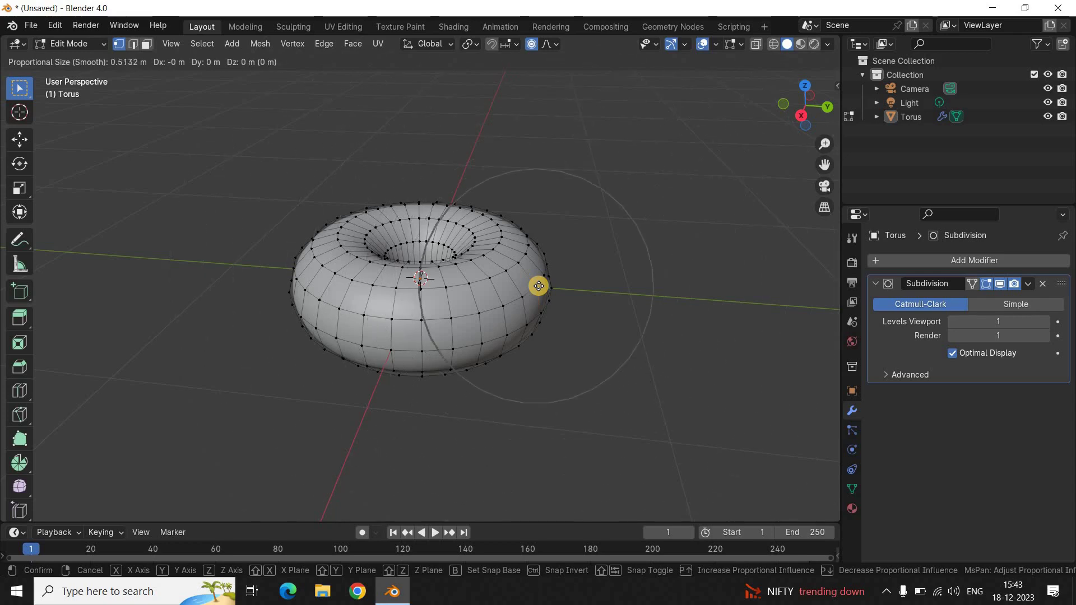
{"action": "scroll", "coordinate": [538, 286], "scroll_direction": "up", "scroll_amount": 3}
{"action": "scroll", "coordinate": [538, 285], "scroll_direction": "up", "scroll_amount": 1}
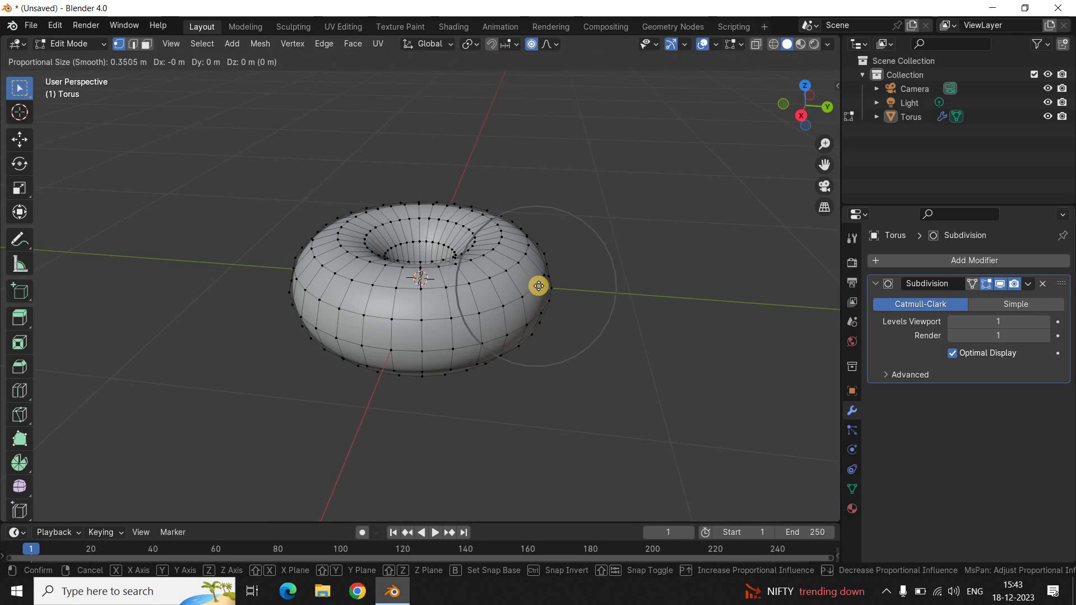
{"action": "scroll", "coordinate": [538, 285], "scroll_direction": "down", "scroll_amount": 1}
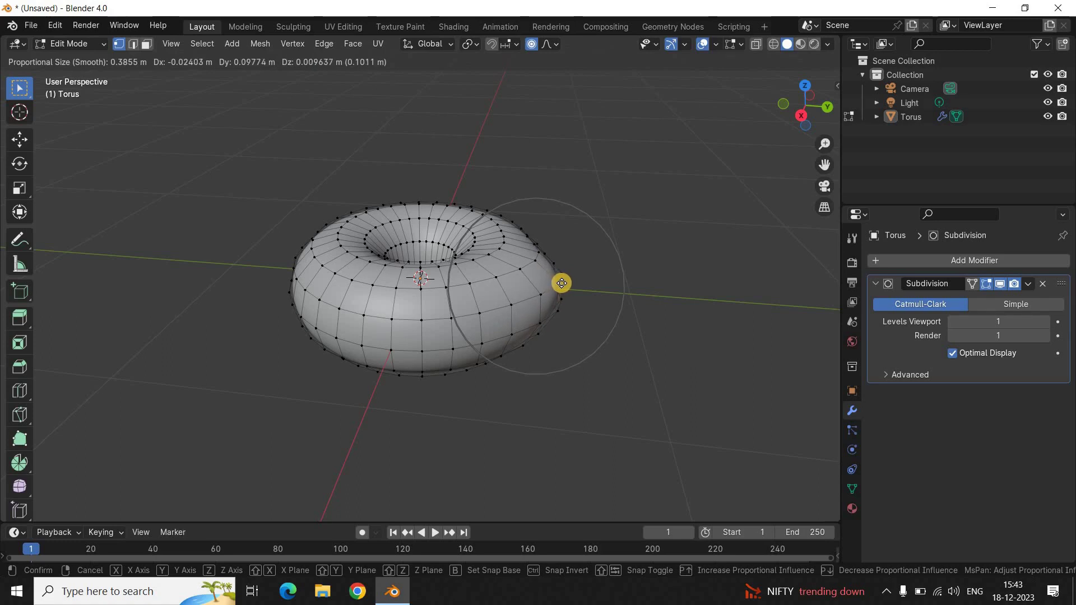
{"action": "left_click", "coordinate": [561, 283]}
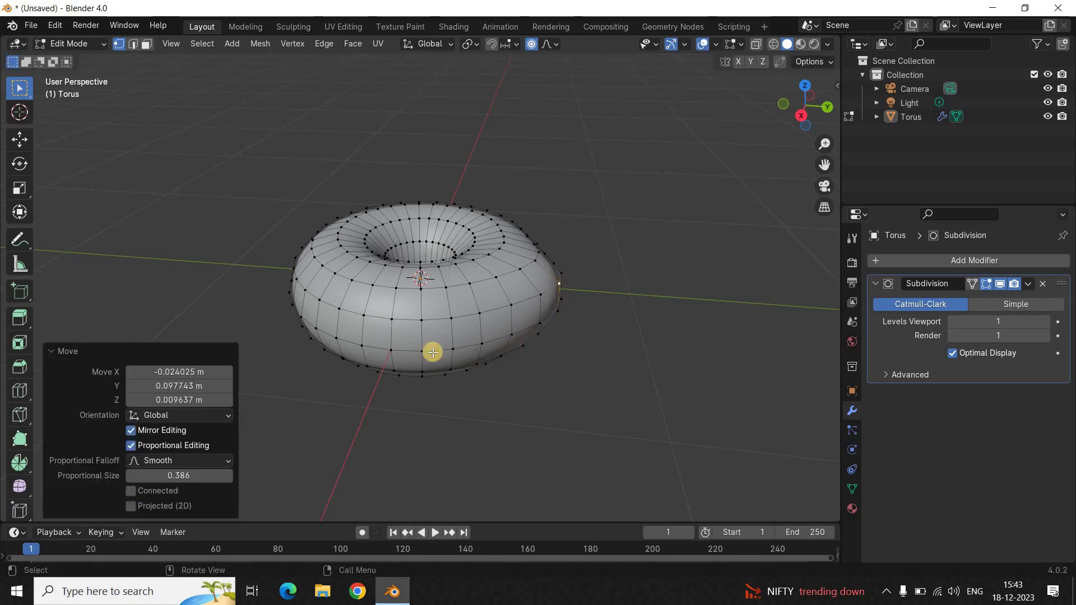
Proportionally move a lower vertex on the -Y side about 0.08 m outward, and an upper vertex on the +Y side about 0.16 m outward and up
{"action": "left_click", "coordinate": [318, 329]}
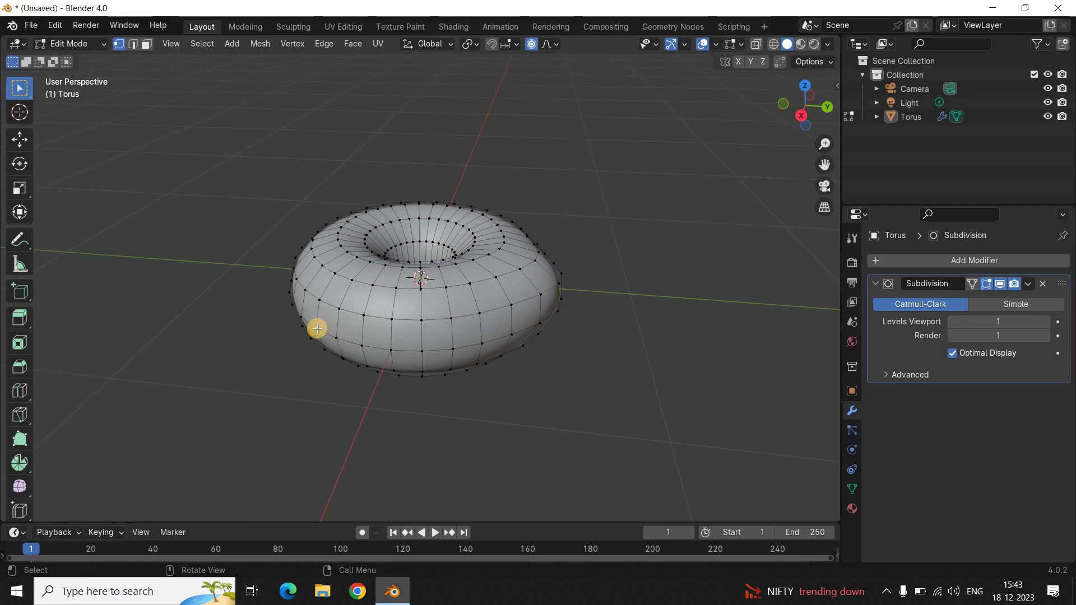
{"action": "key", "text": "g"}
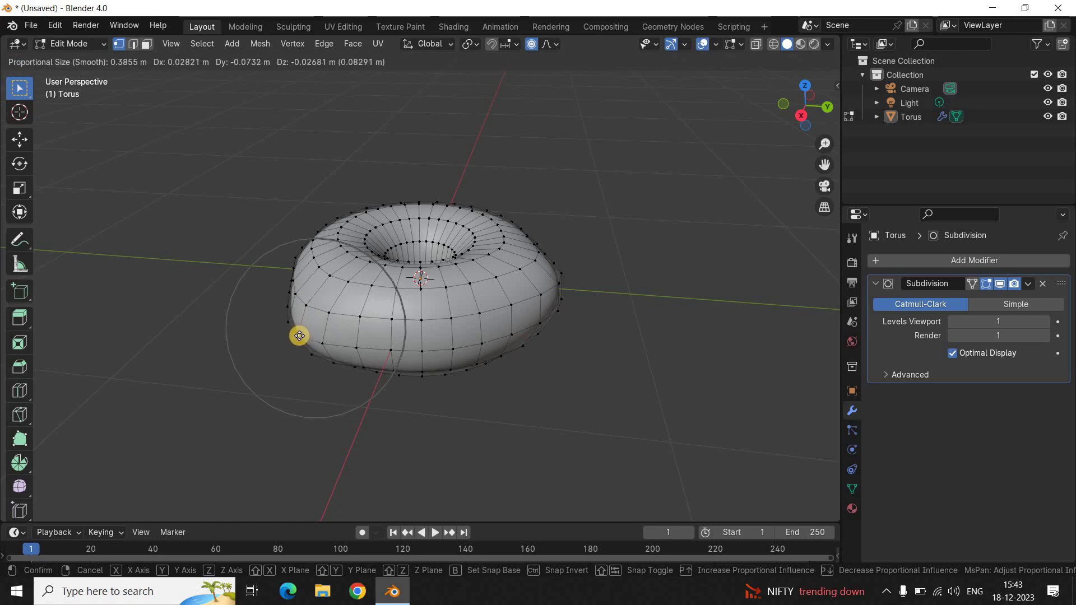
{"action": "left_click", "coordinate": [298, 336]}
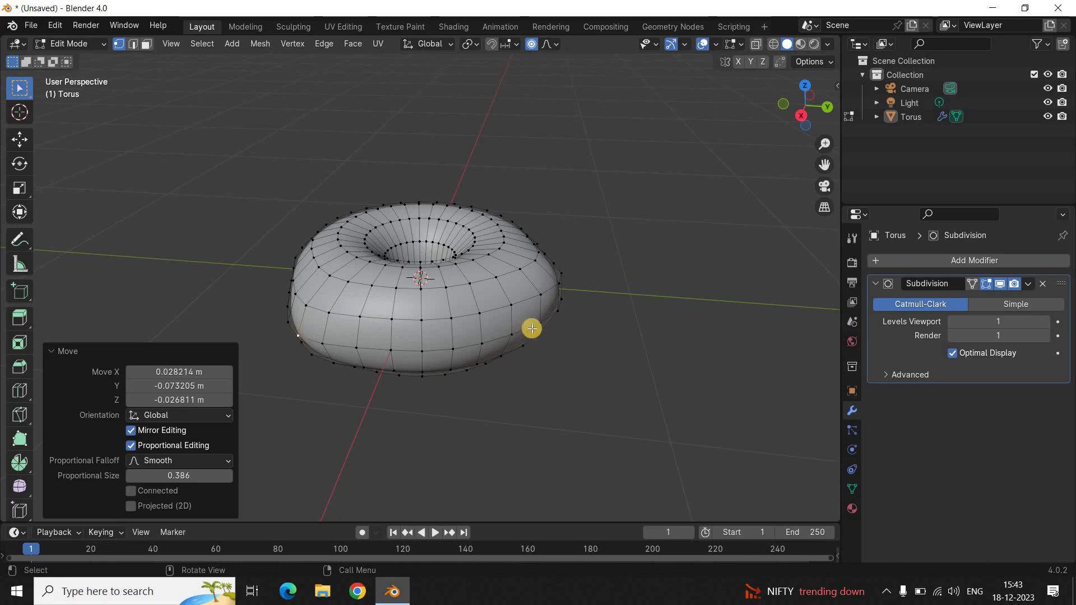
{"action": "left_click", "coordinate": [503, 242]}
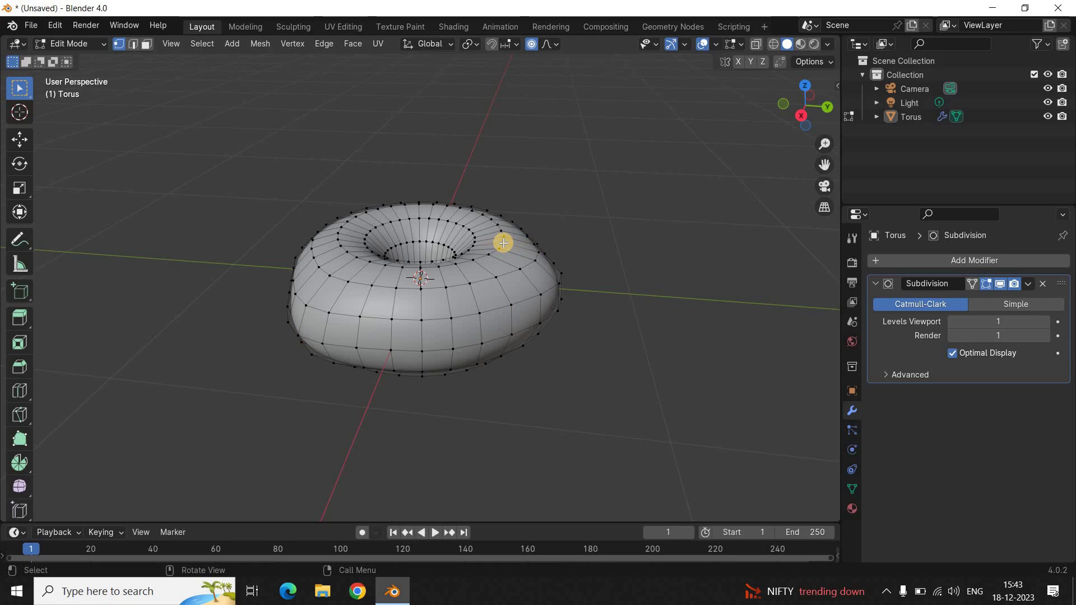
{"action": "key", "text": "g"}
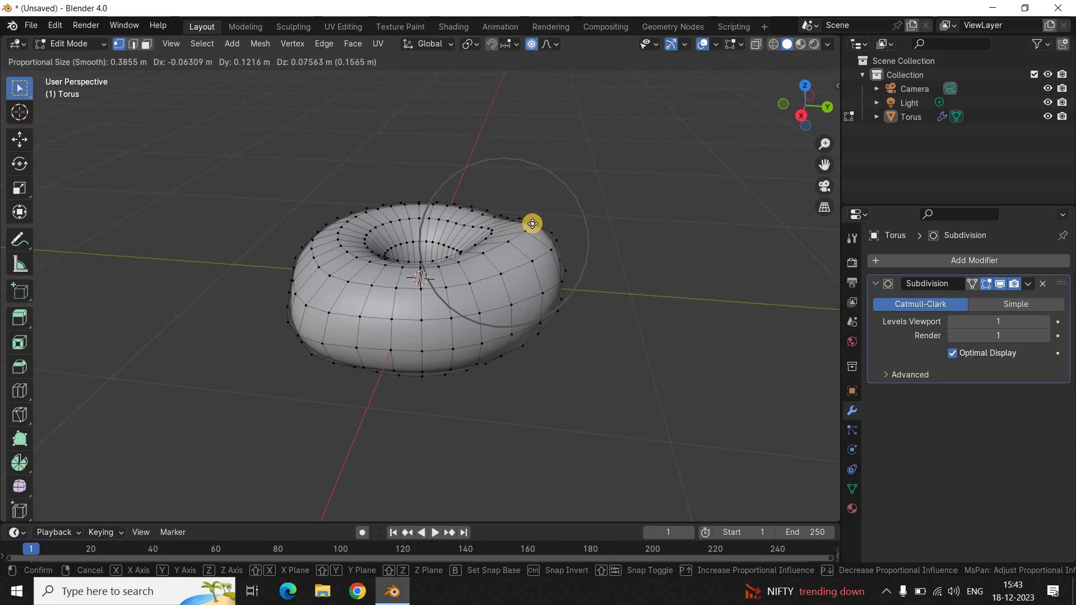
{"action": "left_click", "coordinate": [532, 224]}
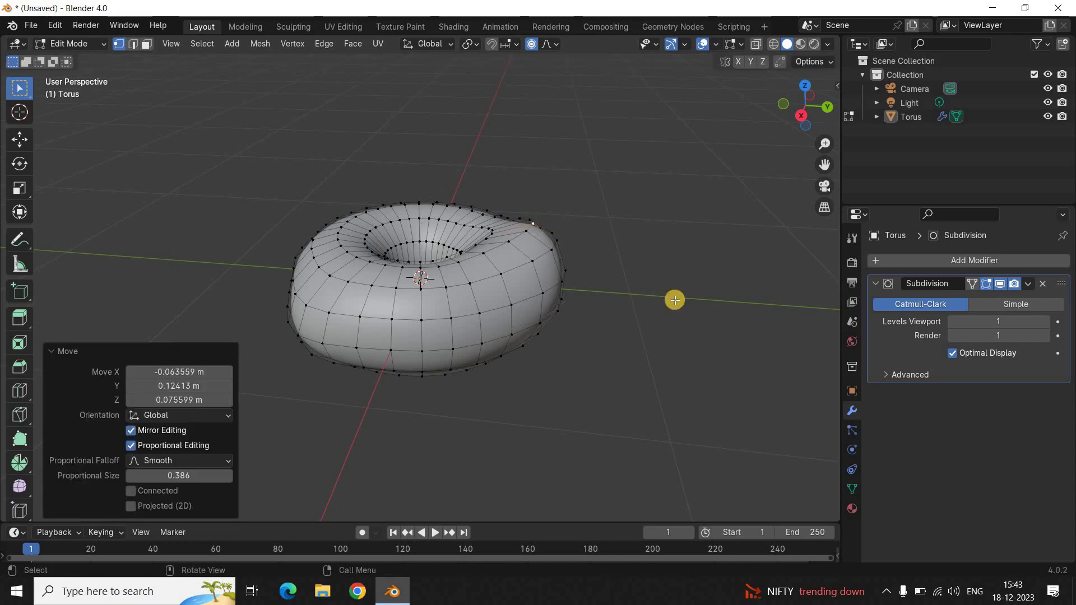
Proportionally move a mid-height vertex on the torus's outer -Y side about 0.11 m outward and slightly down
{"action": "left_click_drag", "start_coordinate": [798, 114], "coordinate": [827, 91]}
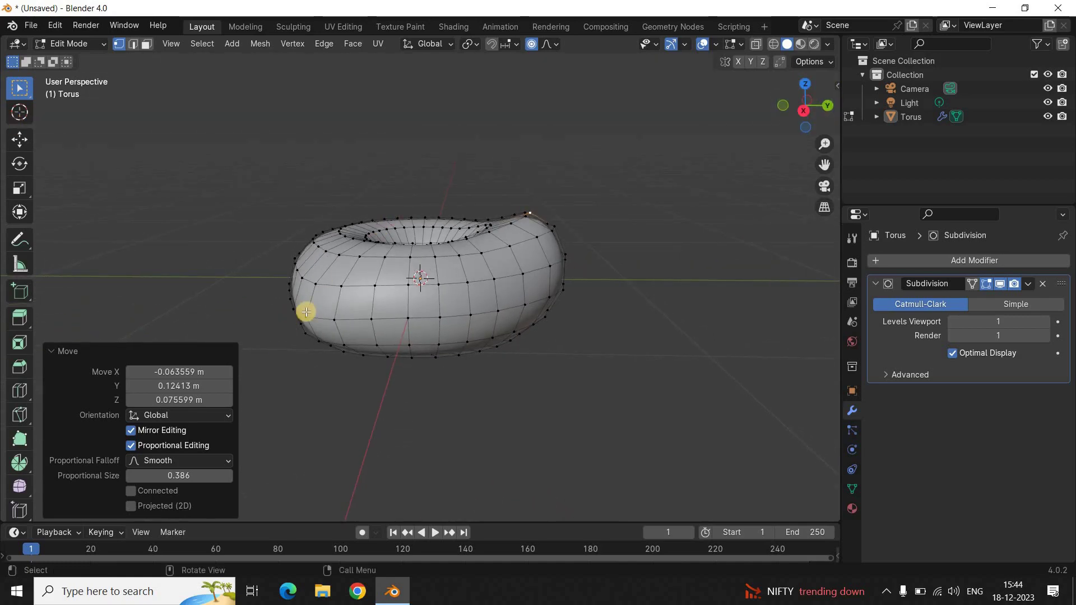
{"action": "left_click", "coordinate": [302, 278]}
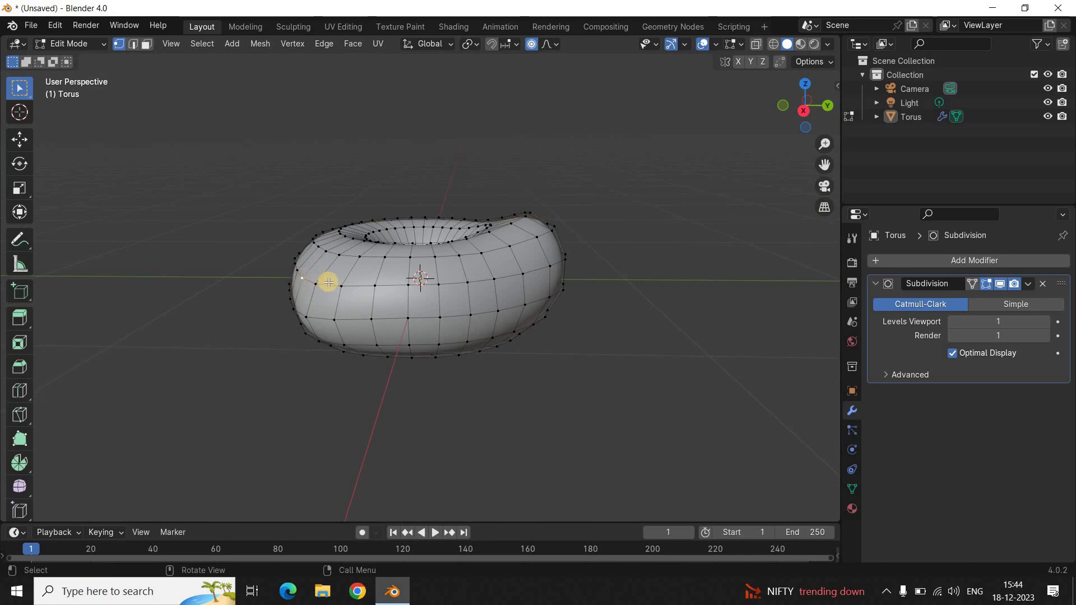
{"action": "key", "text": "g"}
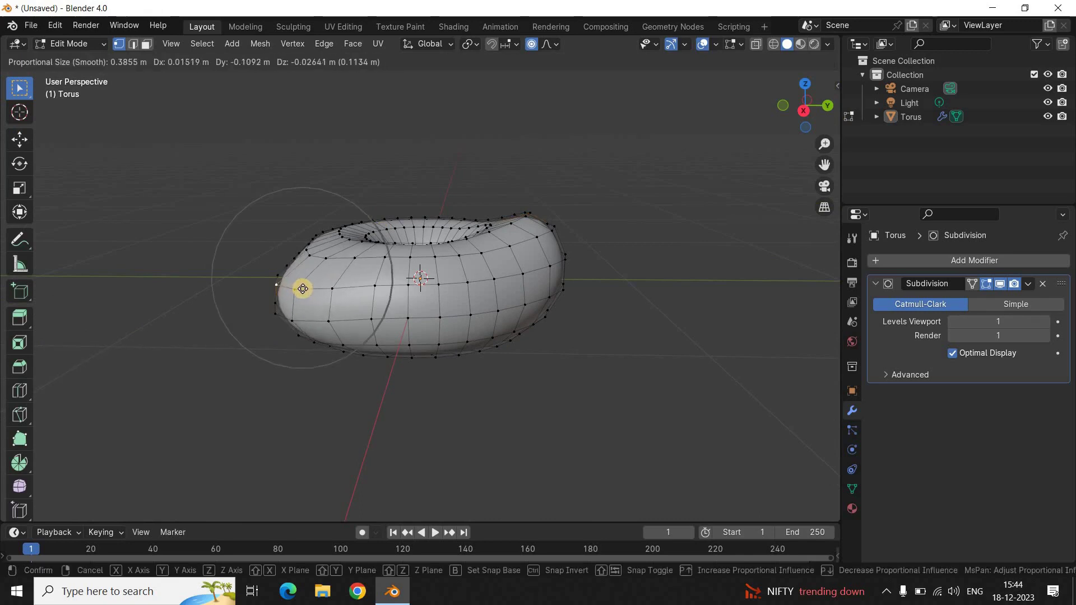
{"action": "left_click", "coordinate": [301, 289]}
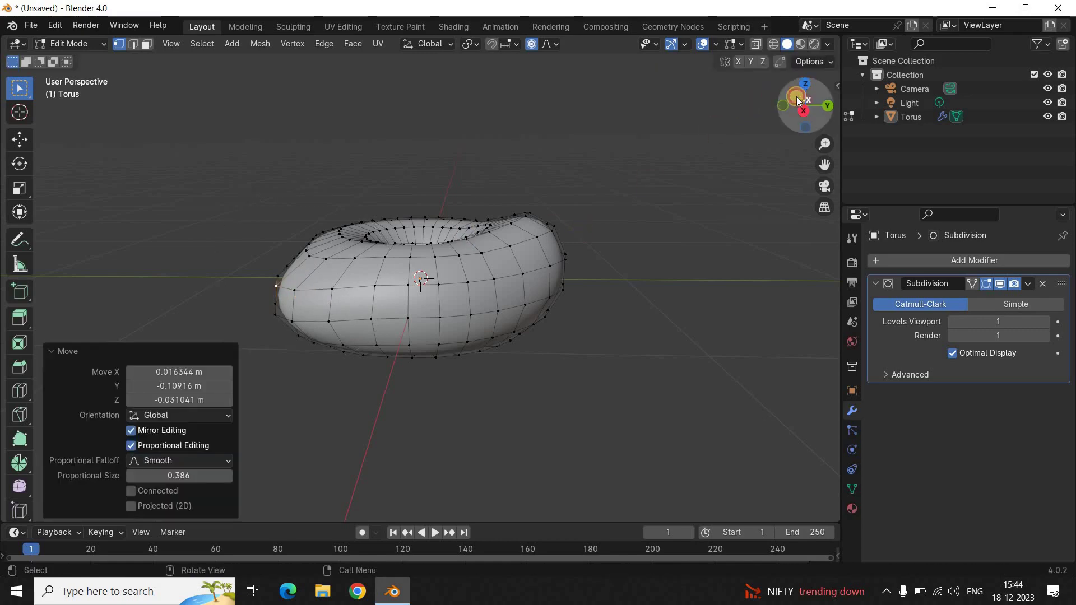
Disable proportional editing, select the horizontal edge loop around the torus's lower outer side, and scale it to about 0.945
{"action": "mouse_move", "coordinate": [795, 97]}
{"action": "left_mouse_down"}
{"action": "mouse_move", "coordinate": [795, 173]}
{"action": "mouse_move", "coordinate": [759, 196]}
{"action": "mouse_move", "coordinate": [747, 168]}
{"action": "mouse_move", "coordinate": [746, 82]}
{"action": "mouse_move", "coordinate": [794, 118]}
{"action": "mouse_move", "coordinate": [800, 103]}
{"action": "left_mouse_up"}
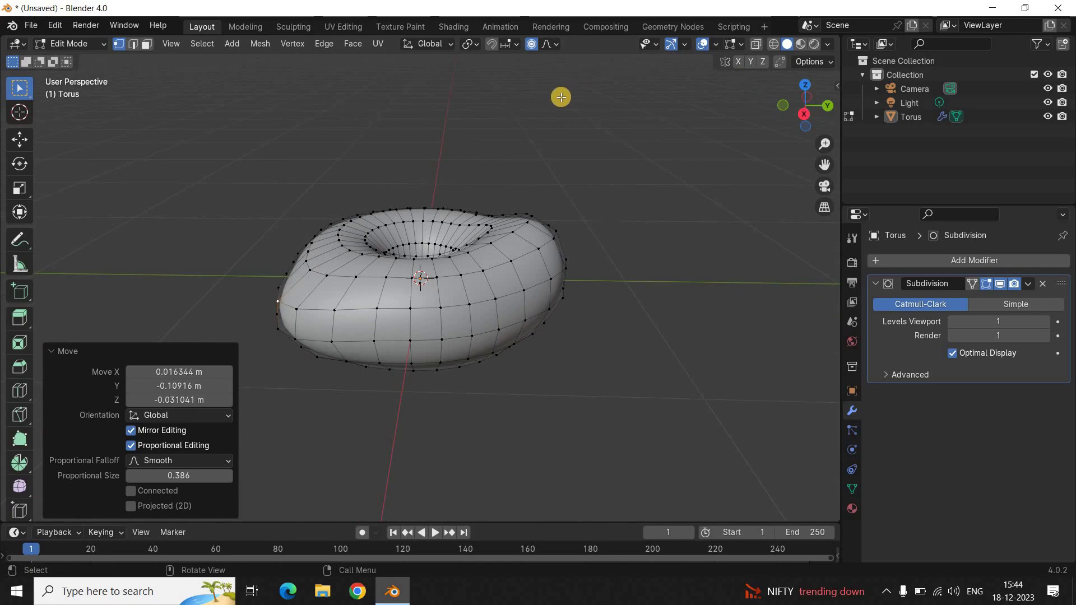
{"action": "left_click", "coordinate": [534, 45]}
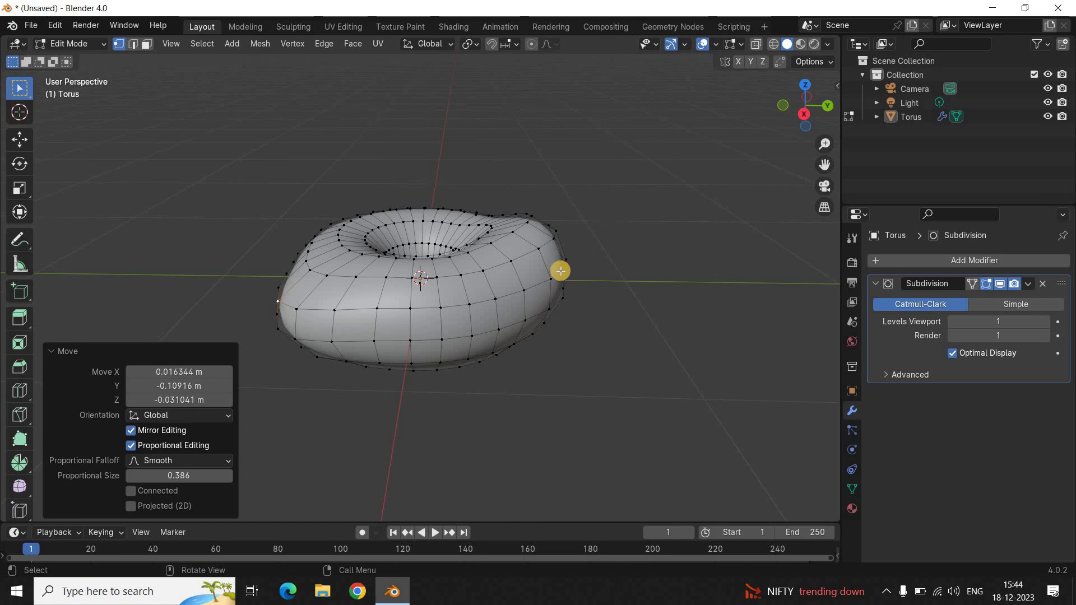
{"action": "left_click", "coordinate": [425, 340], "text": "alt"}
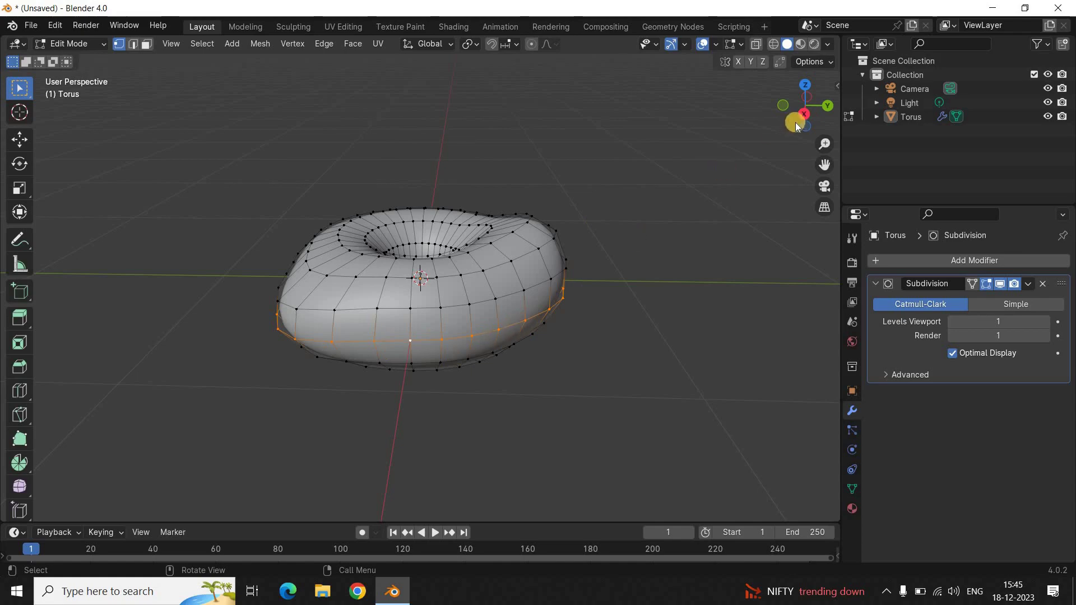
{"action": "left_click_drag", "start_coordinate": [796, 125], "coordinate": [799, 98]}
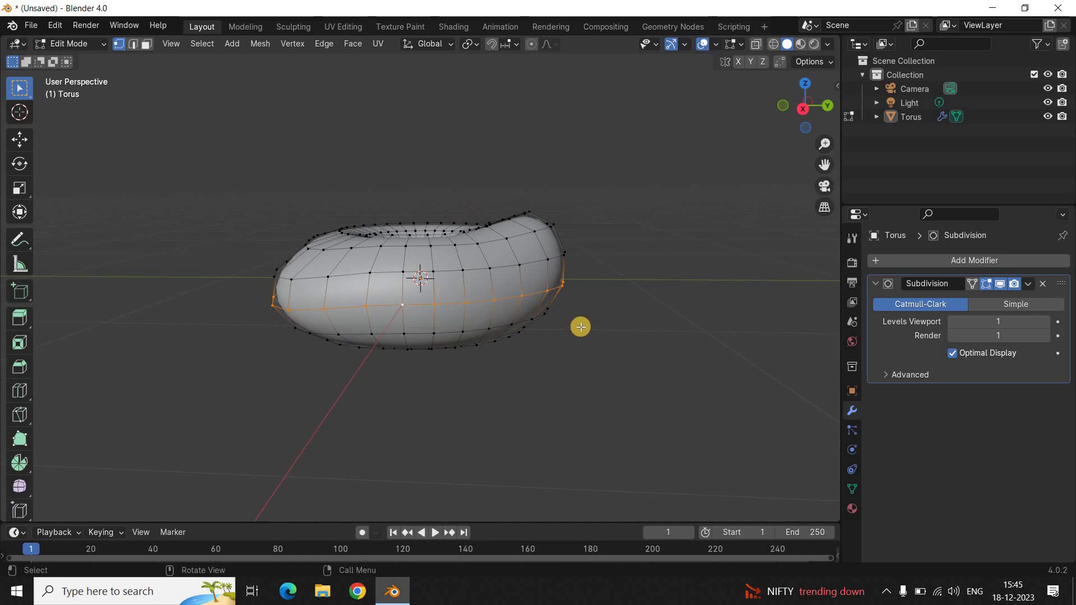
{"action": "key", "text": "s"}
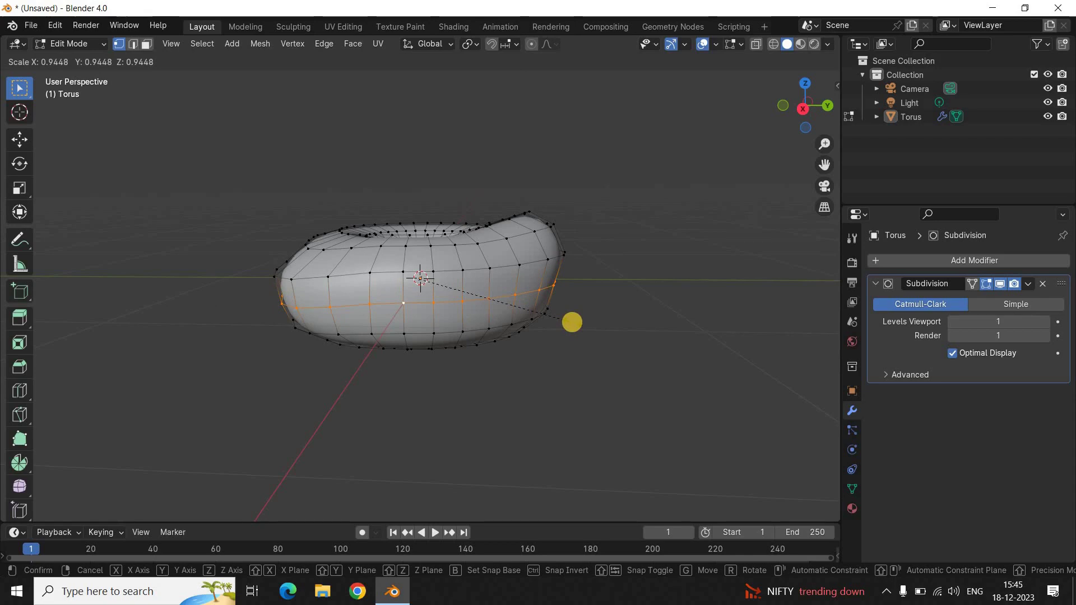
{"action": "left_click", "coordinate": [572, 322]}
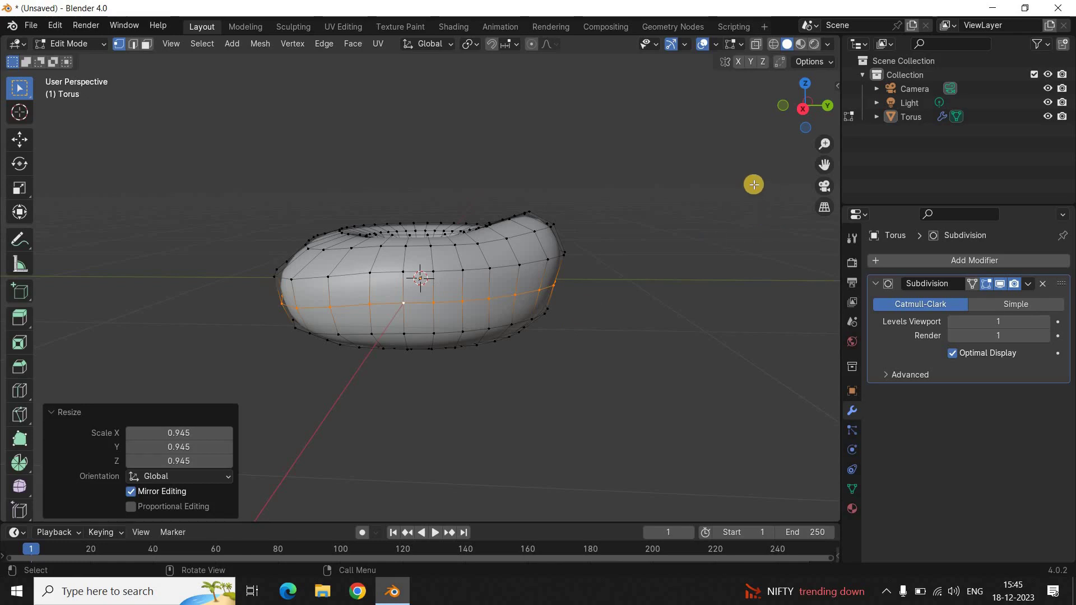
Return the torus to Object Mode and check the reshaped donut's smooth surface
{"action": "left_click", "coordinate": [104, 49]}
{"action": "left_click", "coordinate": [104, 59]}
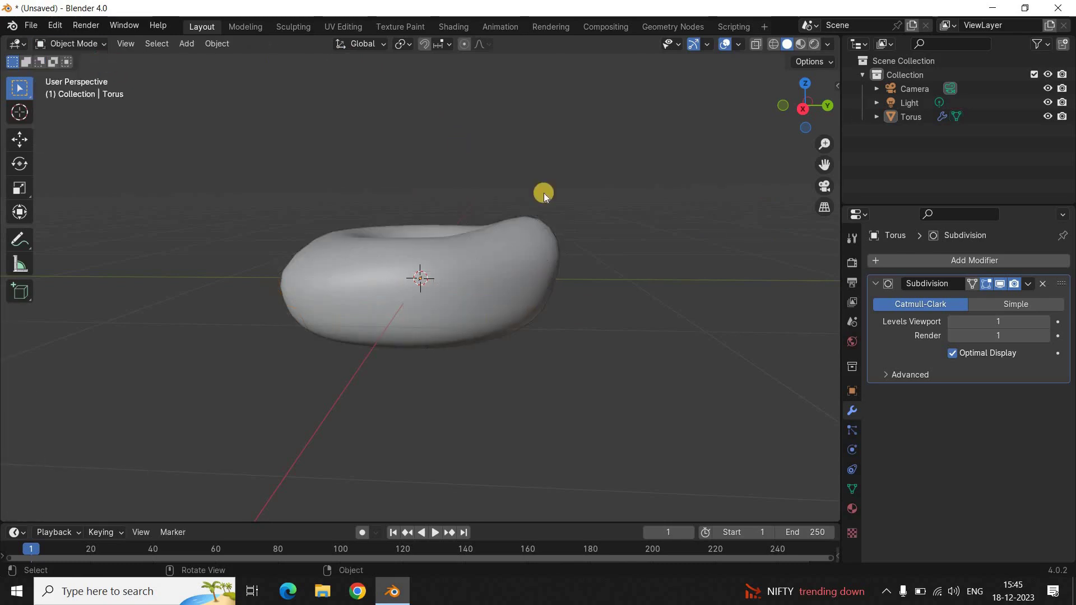
{"action": "left_click_drag", "start_coordinate": [795, 106], "coordinate": [748, 122]}
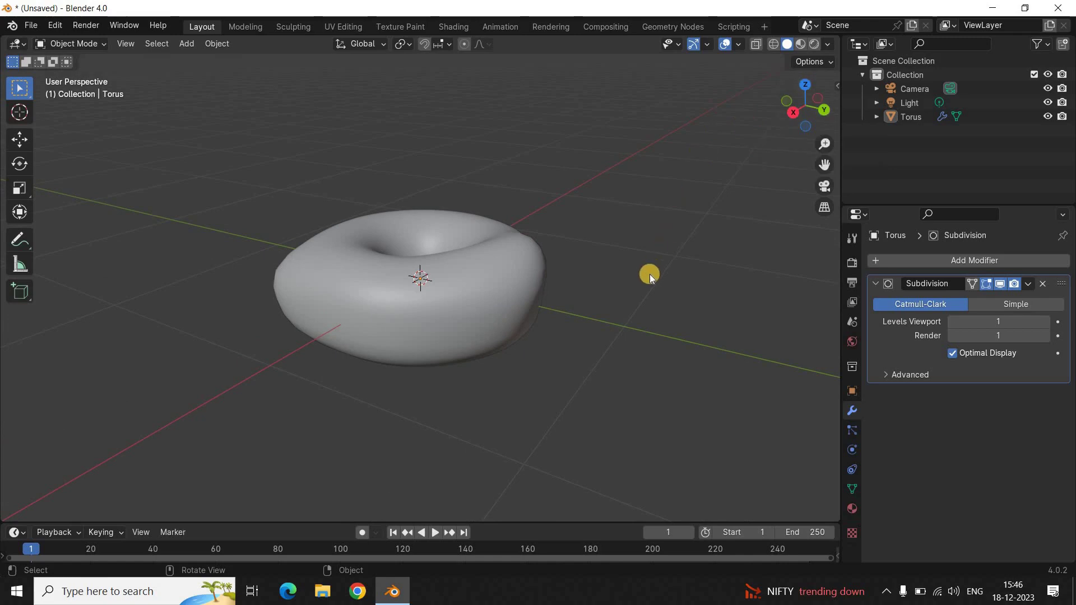
Save the scene as Donut.blend in the Blender folder on the desktop
{"action": "left_click", "coordinate": [32, 26]}
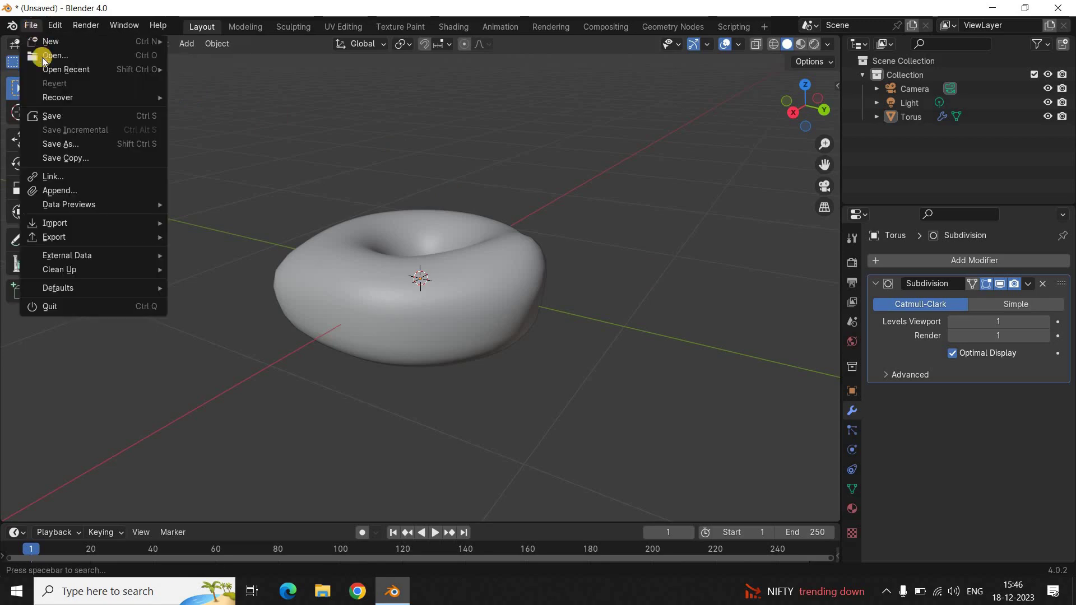
{"action": "left_click", "coordinate": [108, 144]}
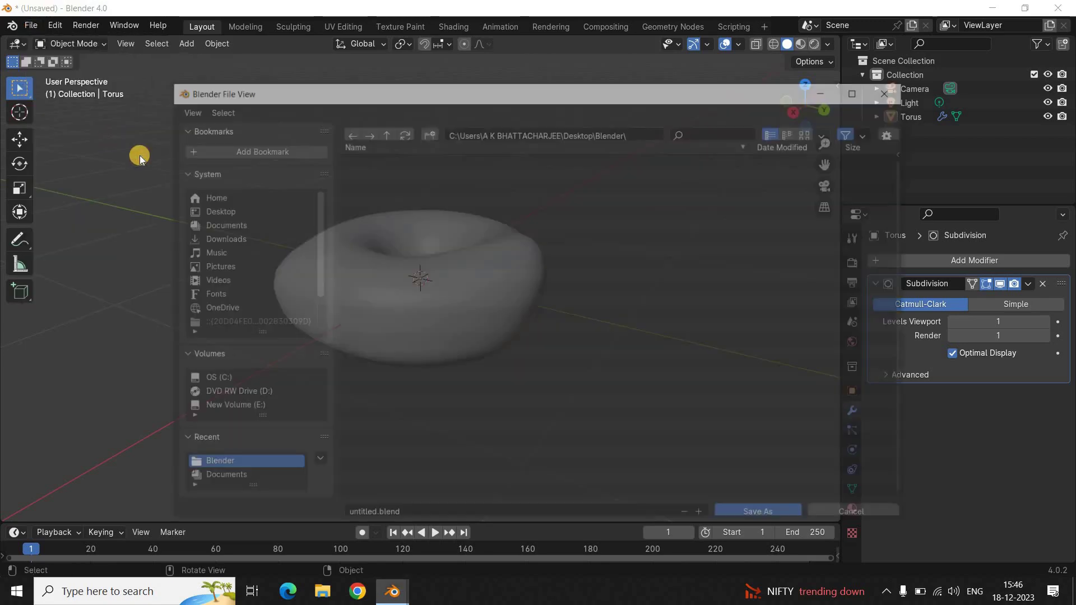
{"action": "left_click", "coordinate": [372, 502]}
{"action": "left_click", "coordinate": [372, 502]}
{"action": "key", "text": "BackSpace"}
{"action": "key", "text": "BackSpace"}
{"action": "key", "text": "BackSpace"}
{"action": "key", "text": "BackSpace"}
{"action": "key", "text": "BackSpace"}
{"action": "key", "text": "BackSpace"}
{"action": "key", "text": "BackSpace"}
{"action": "key", "text": "BackSpace"}
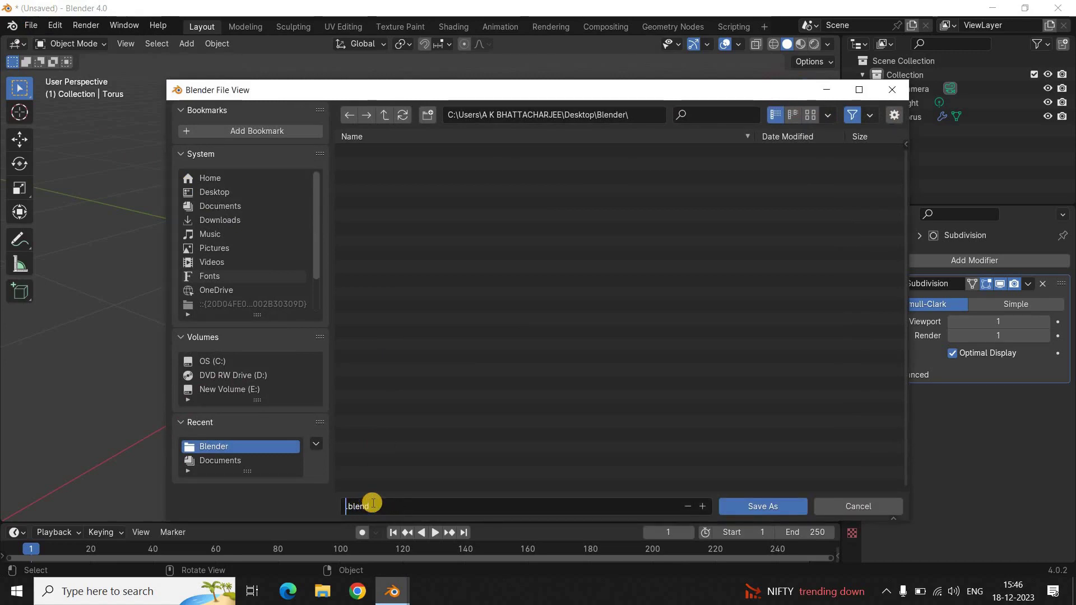
{"action": "type", "text": "Donut"}
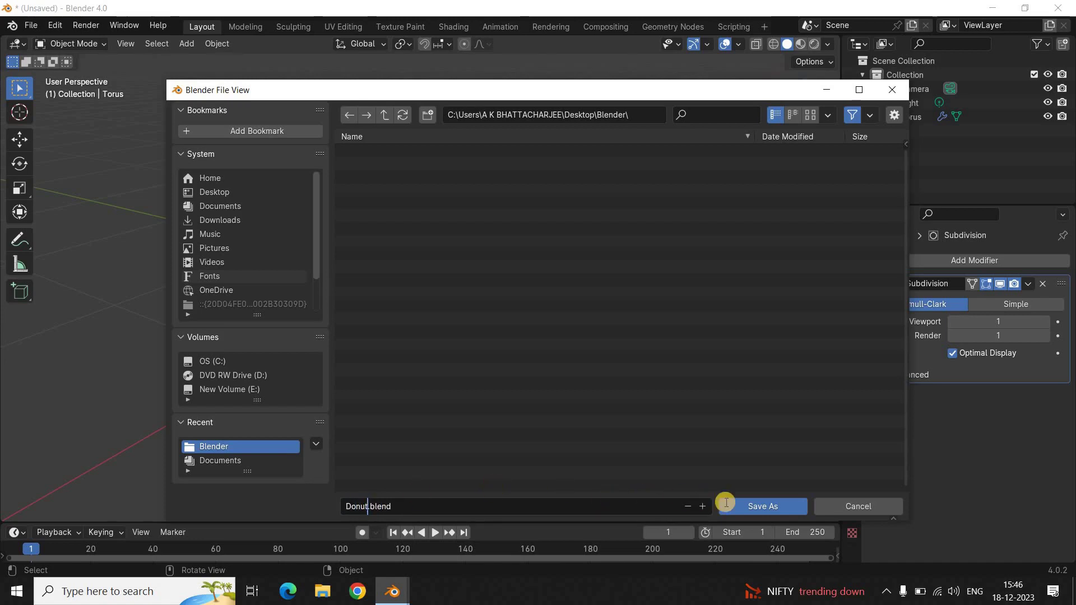
{"action": "left_click", "coordinate": [771, 509]}
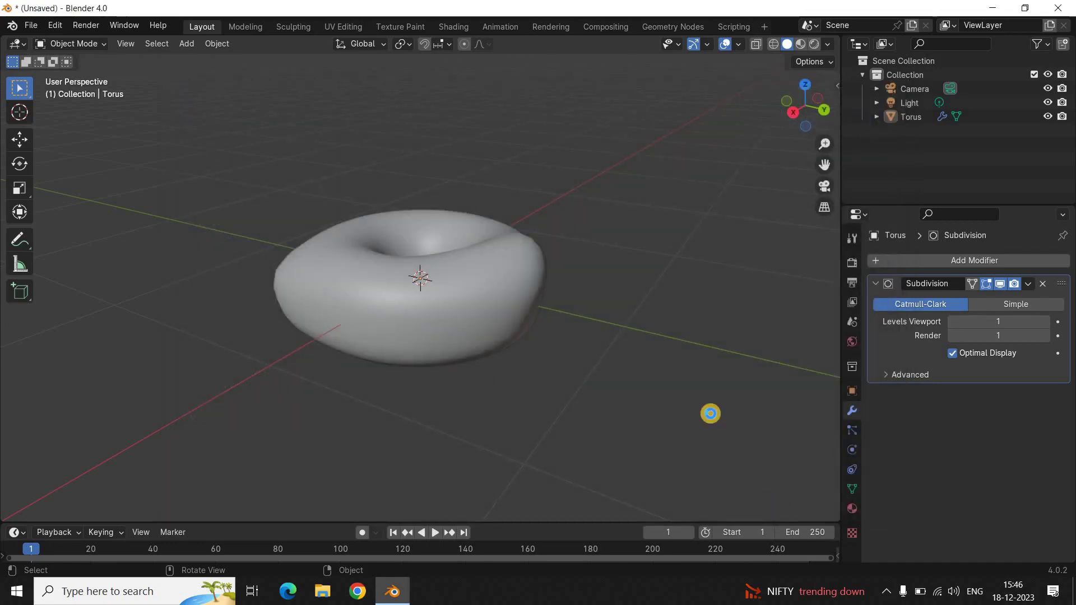